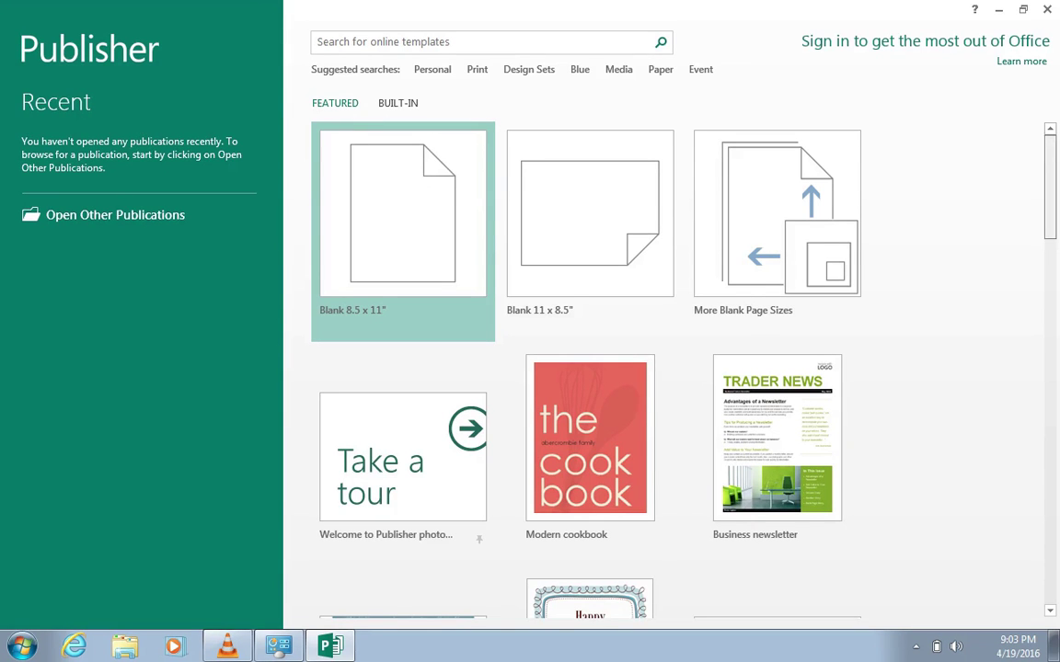
# - Create a new blank 8.5 x 11" publication
pyautogui.scroll(-10, 662, 368)
pyautogui.scroll(-5, 662, 368)
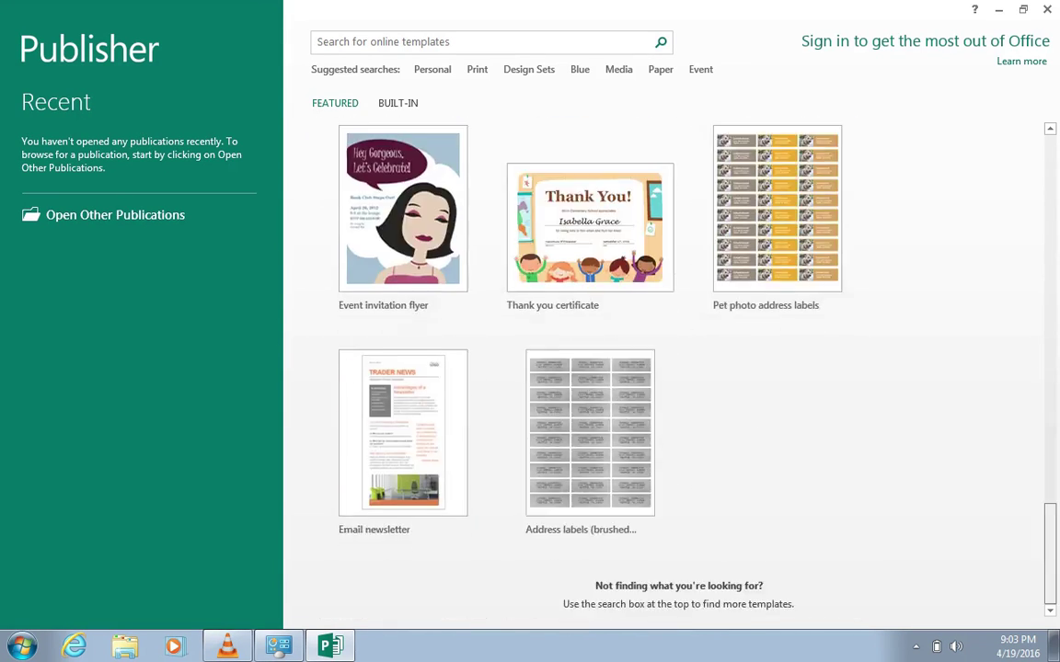
pyautogui.scroll(3, 663, 368)
pyautogui.scroll(10, 663, 368)
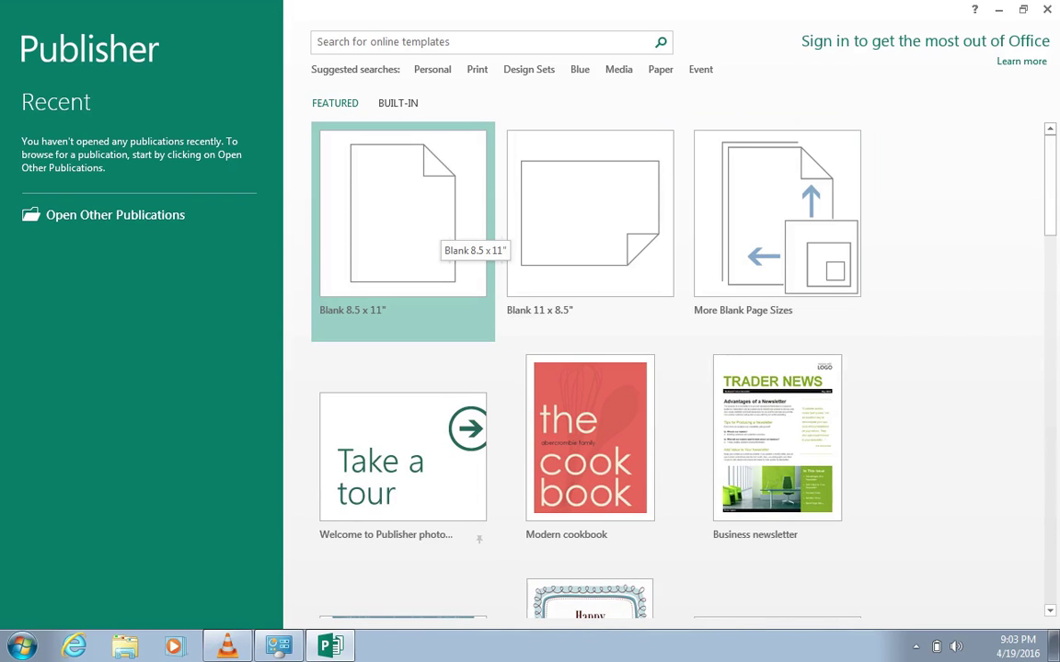
pyautogui.click(439, 221)
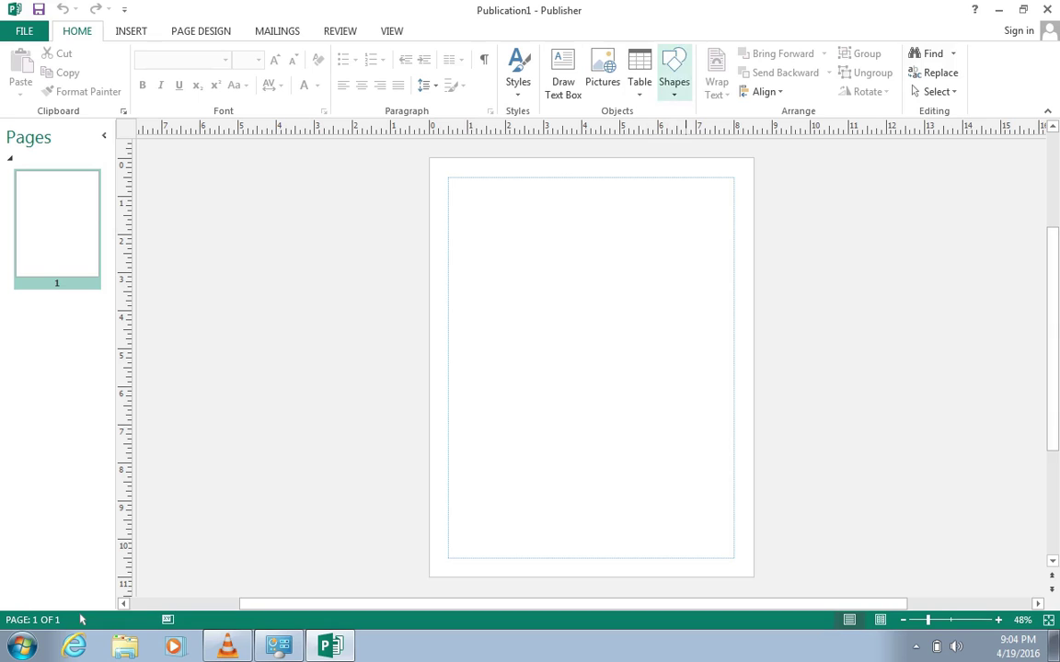
pyautogui.click(674, 73)
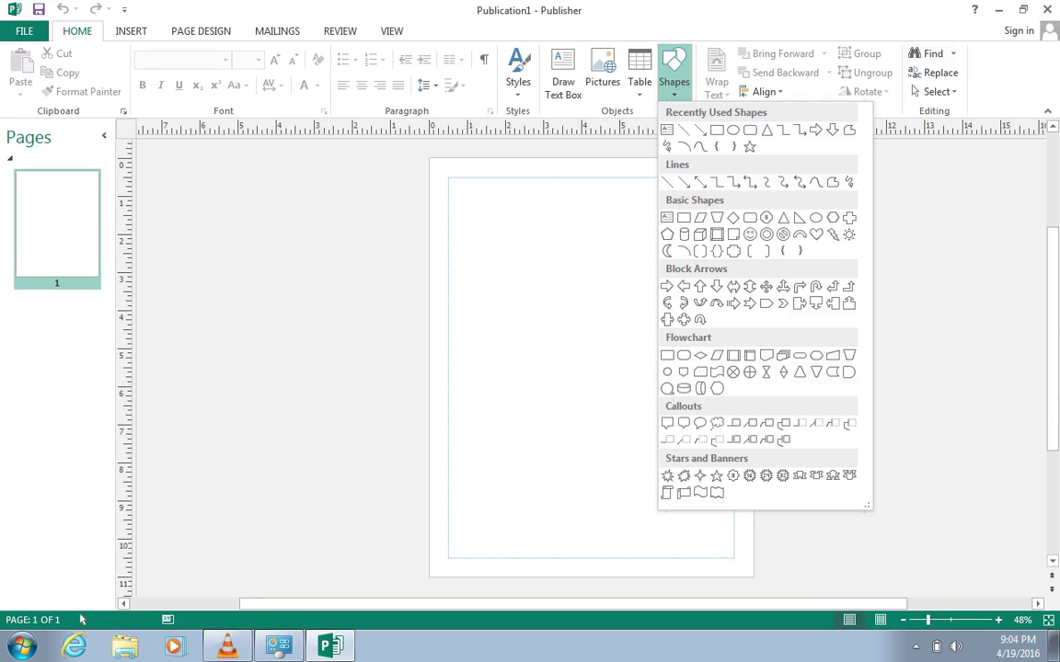
pyautogui.click(717, 130)
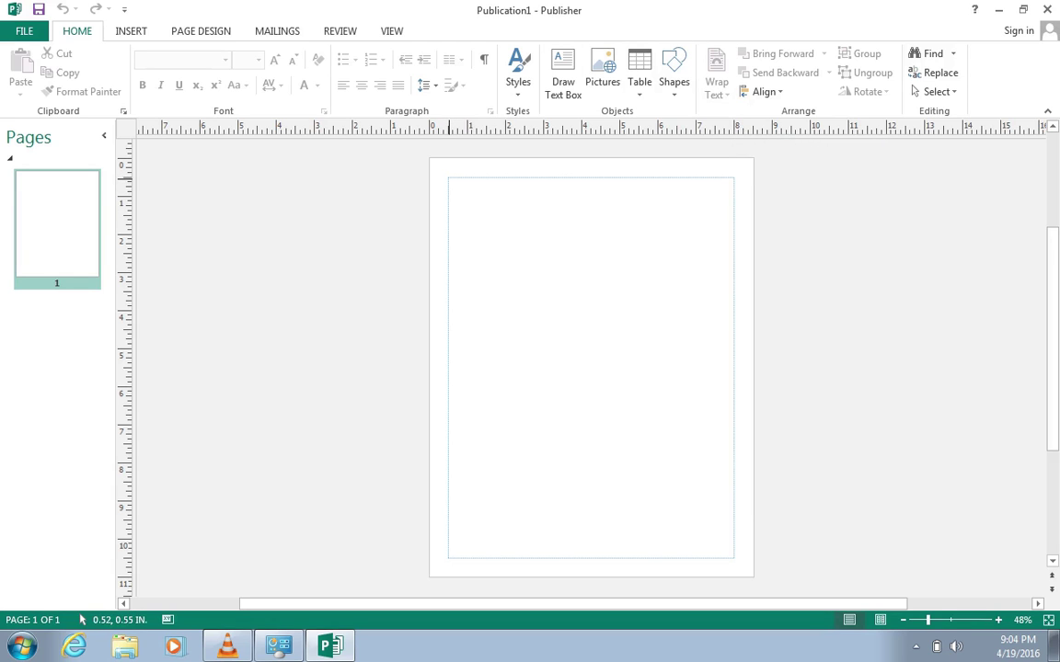
pyautogui.moveTo(449, 182); pyautogui.dragTo(452, 187)
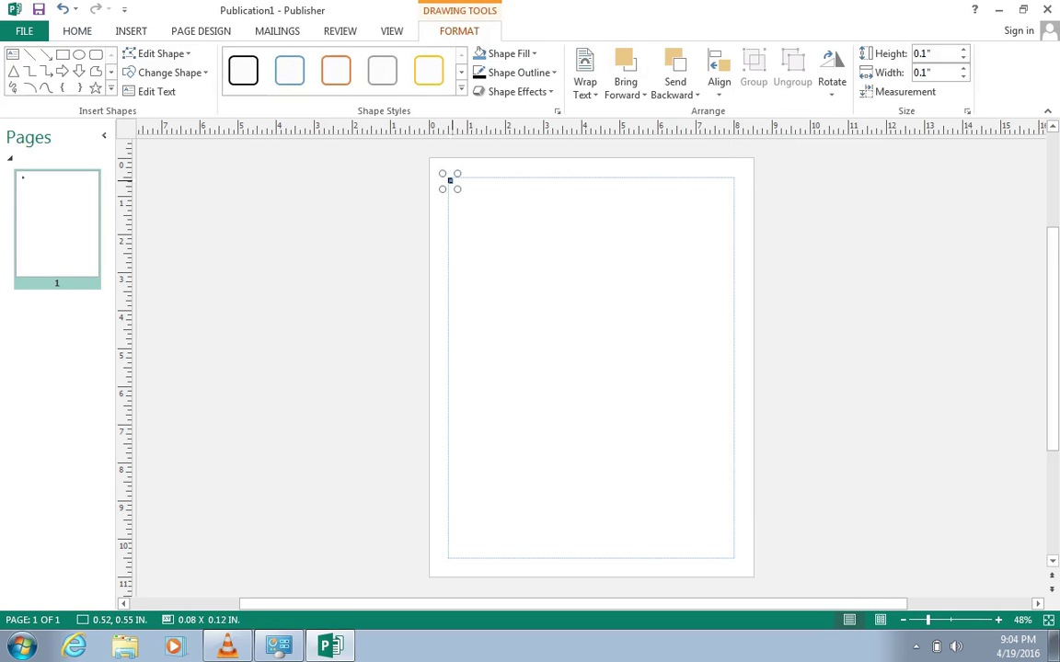
pyautogui.press('Delete')
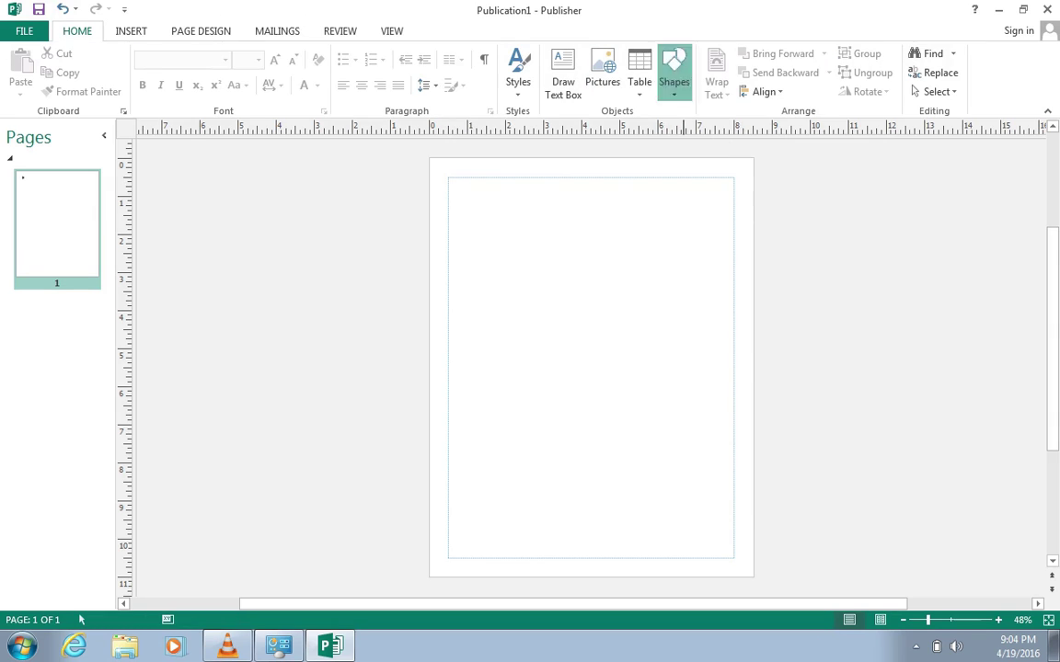
# - Draw a rectangle about 7.53 x 10 inches that fills the area inside the page margins
pyautogui.click(673, 74)
pyautogui.click(717, 130)
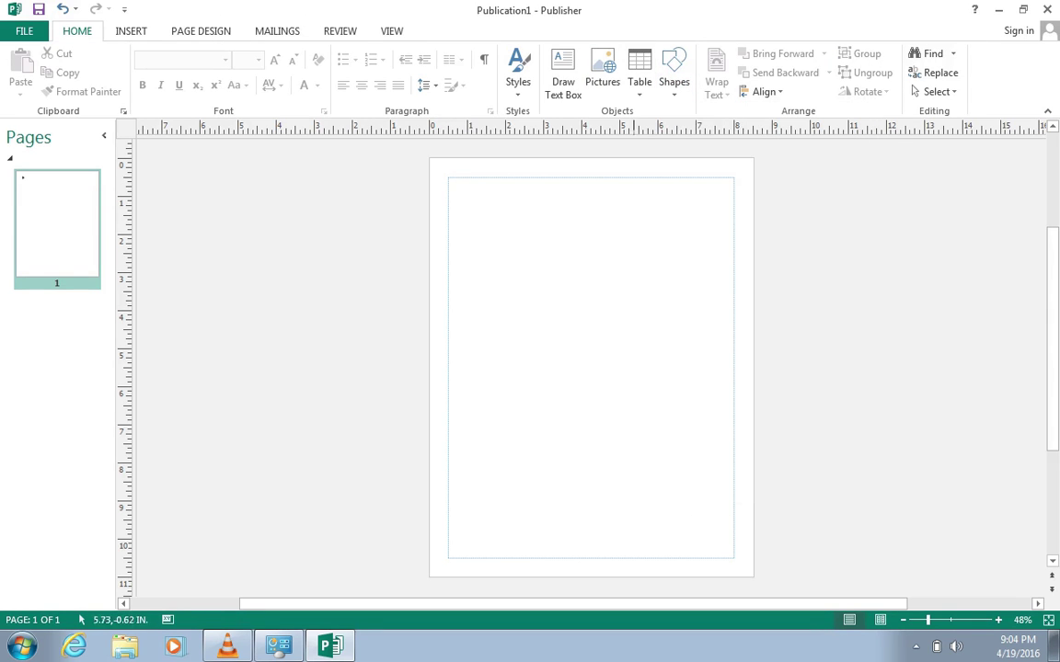
pyautogui.moveTo(448, 178)
pyautogui.mouseDown()
pyautogui.moveTo(496, 213)
pyautogui.moveTo(627, 376)
pyautogui.moveTo(734, 557)
pyautogui.mouseUp()
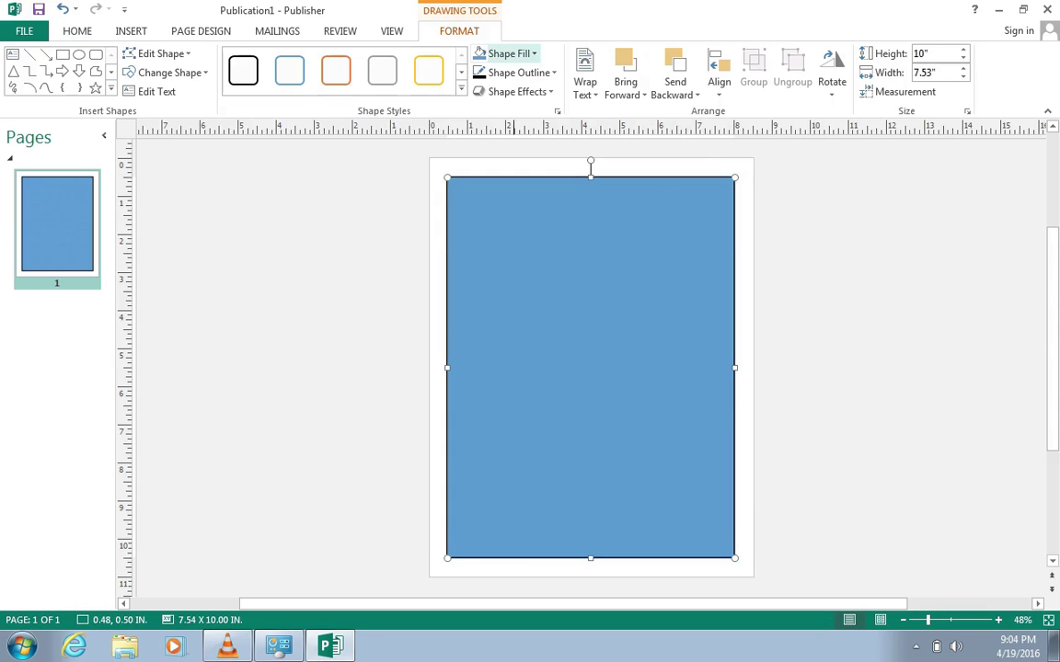
pyautogui.click(508, 53)
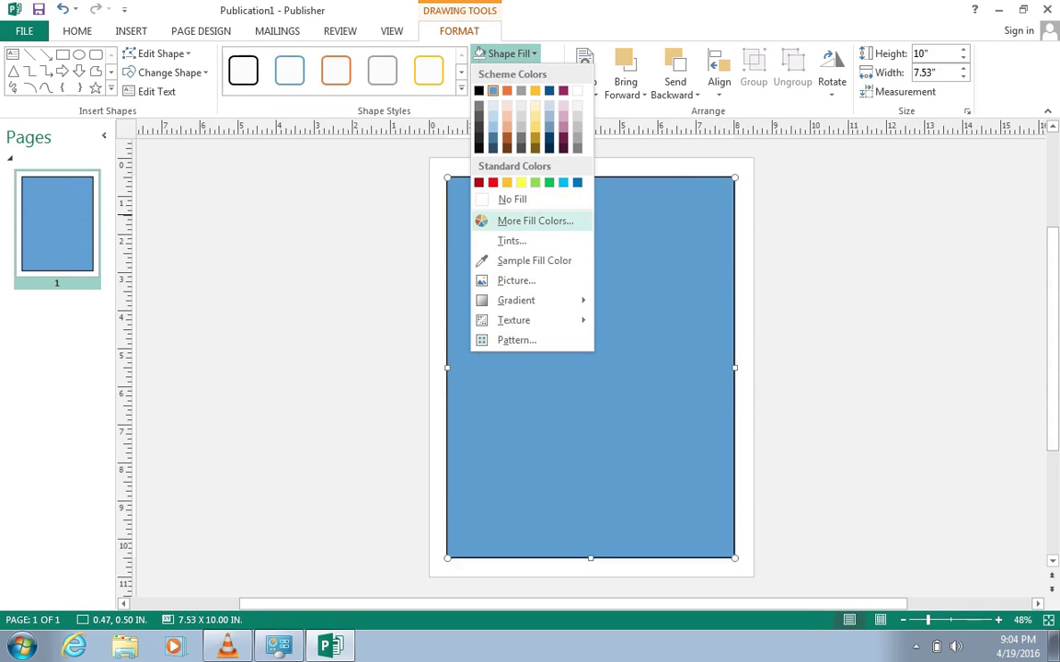
pyautogui.click(534, 221)
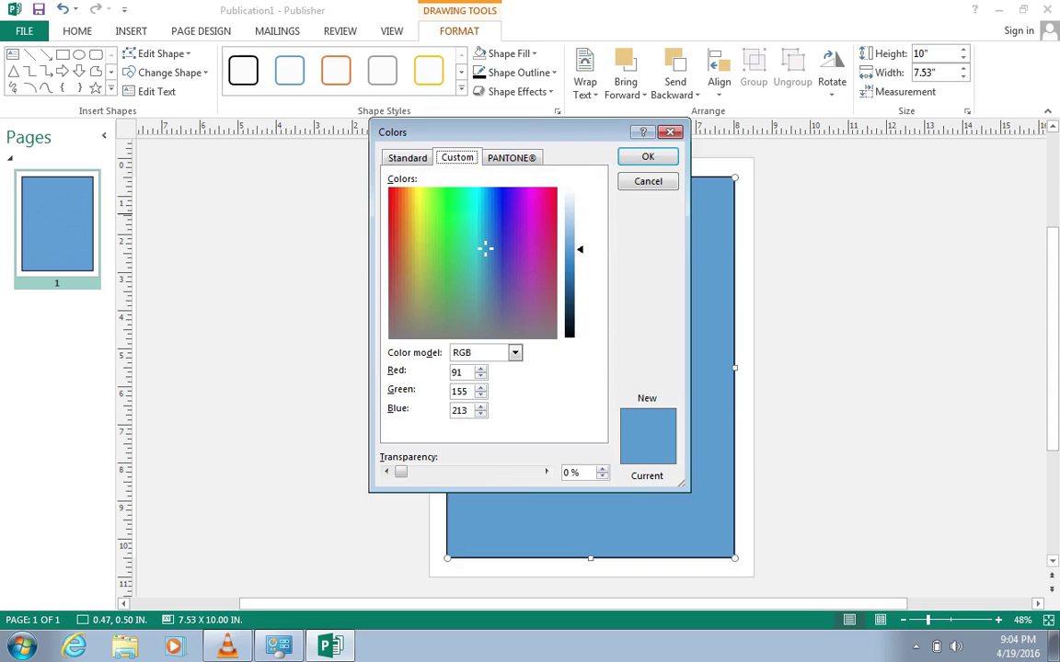
pyautogui.click(511, 157)
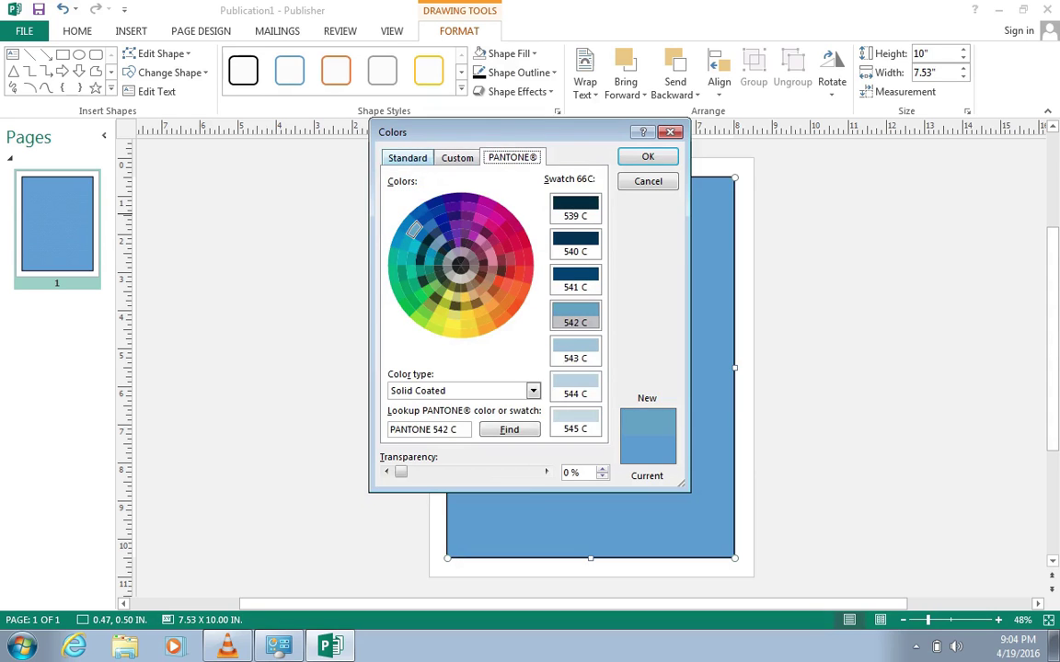
pyautogui.click(407, 157)
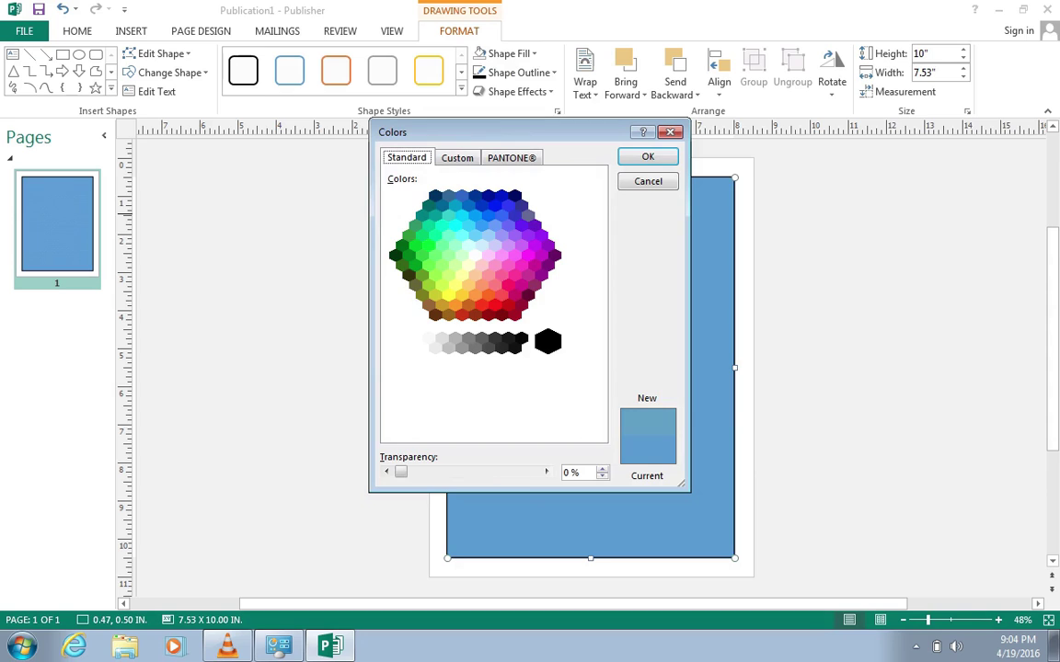
pyautogui.click(670, 132)
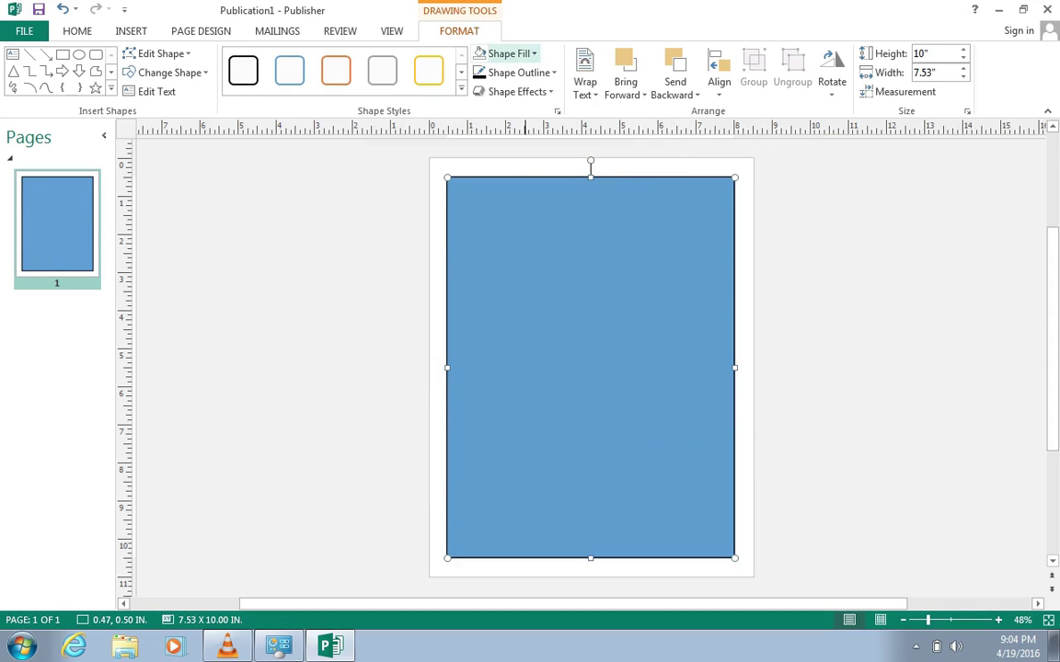
# - Fill the page-sized rectangle with the standard color Light Blue
pyautogui.click(479, 54)
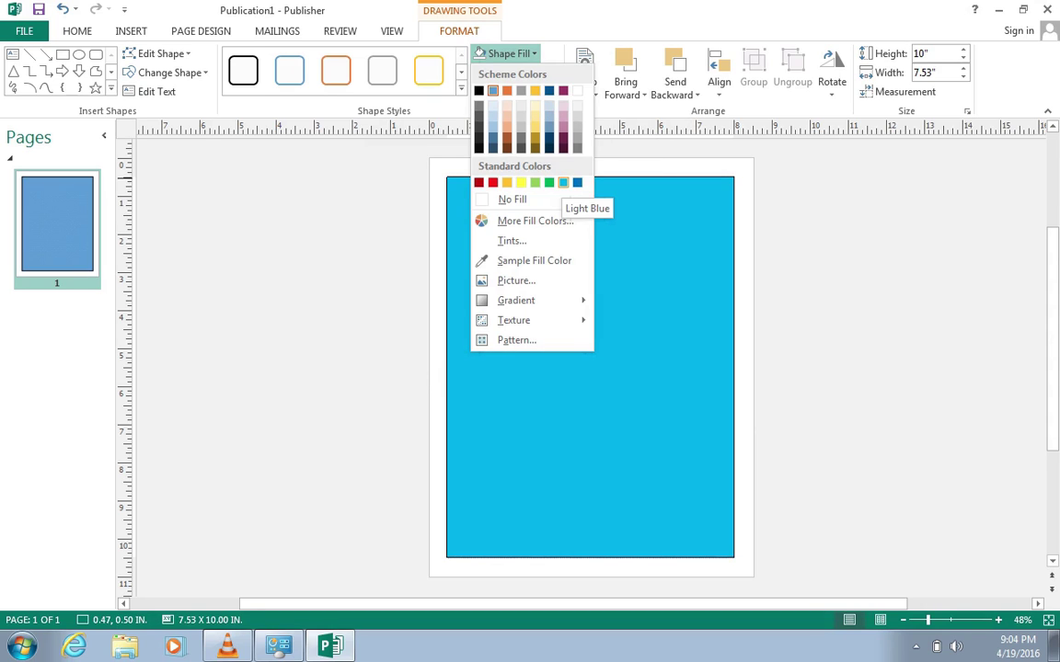
pyautogui.click(563, 182)
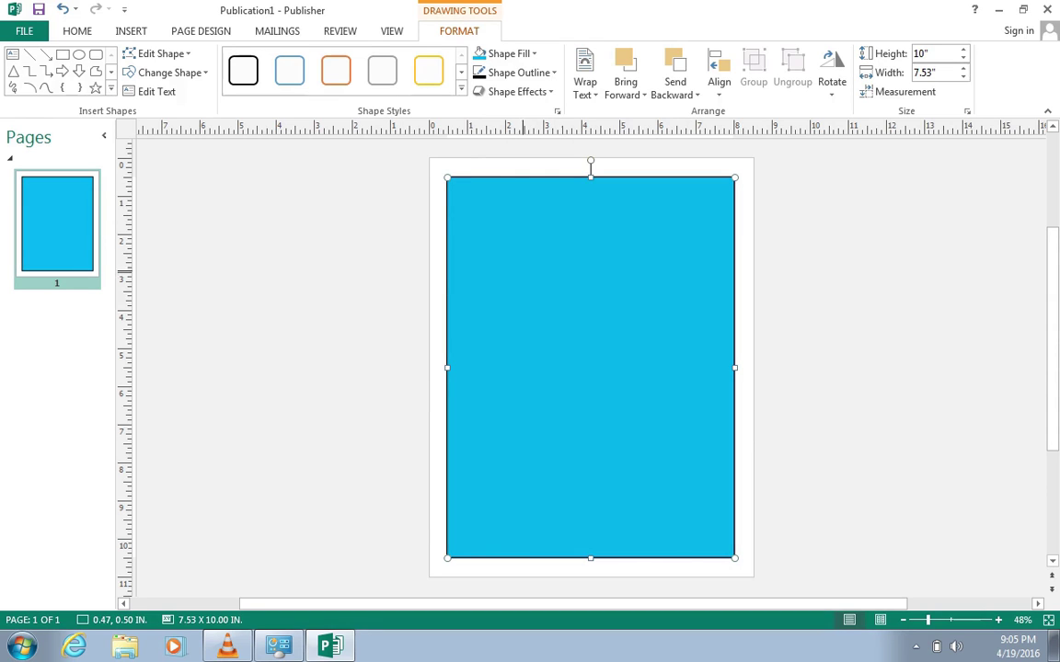
# - Insert the Hairspray JPEG picture from the Desktop folder onto the page
pyautogui.click(131, 30)
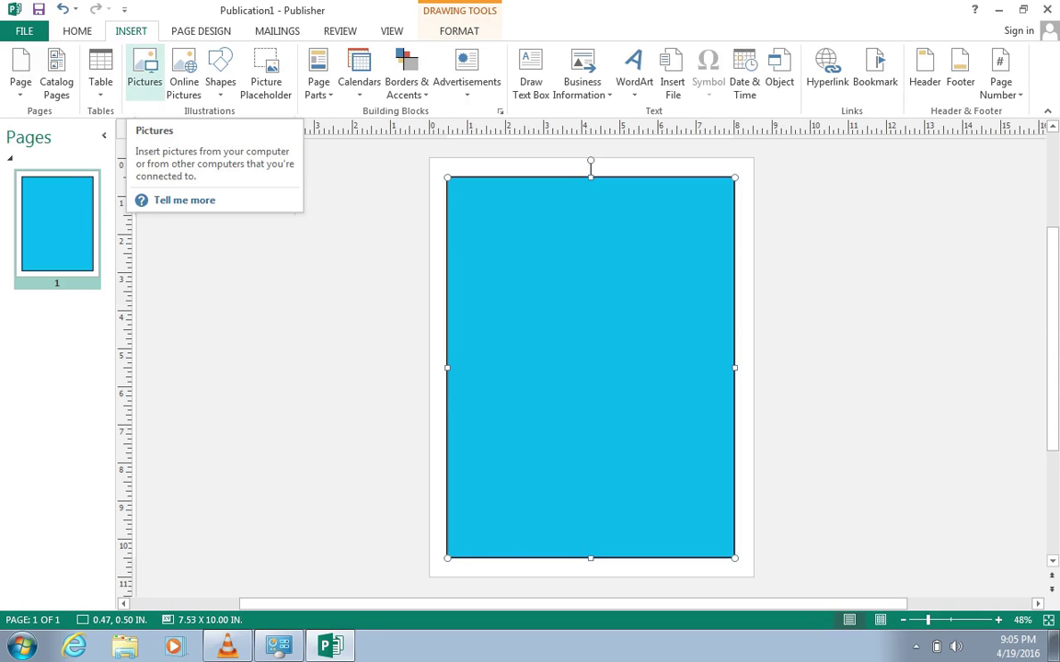
pyautogui.click(145, 72)
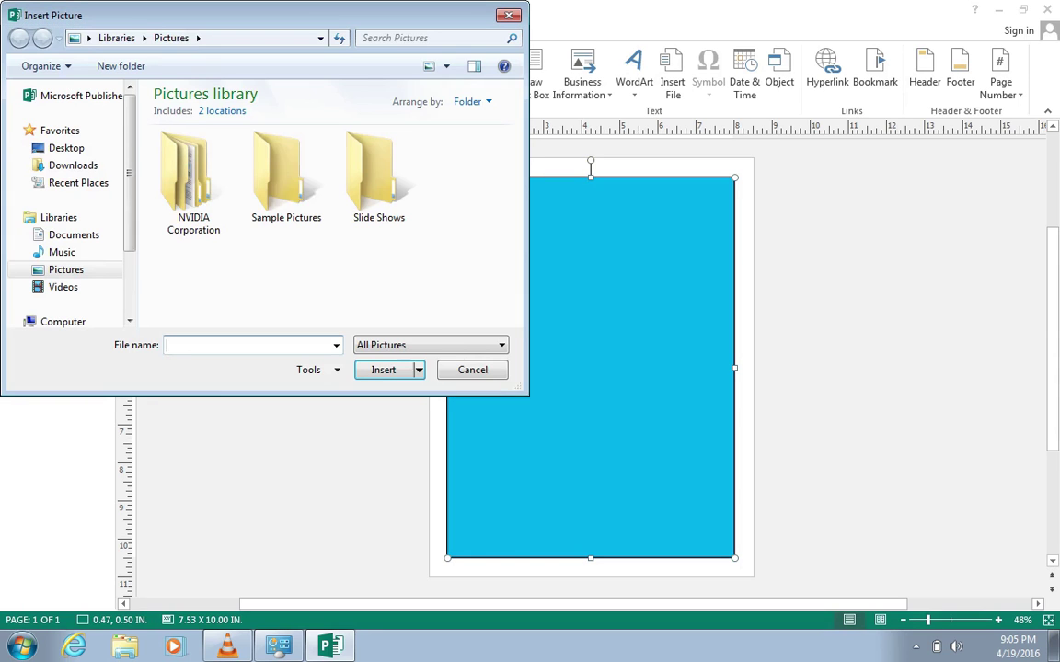
pyautogui.click(67, 147)
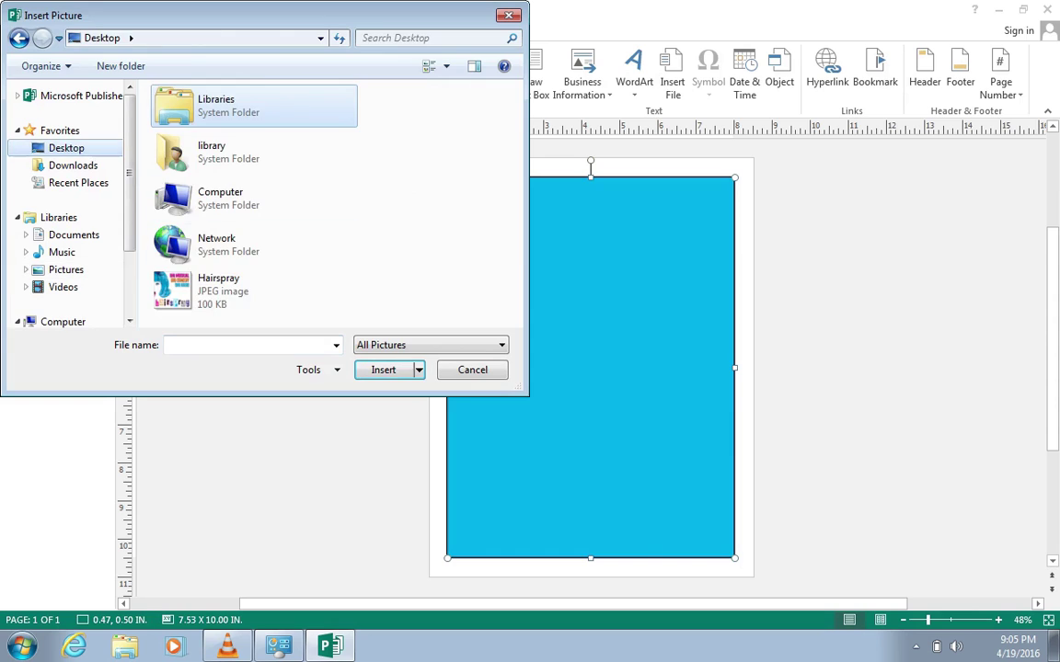
pyautogui.click(177, 293)
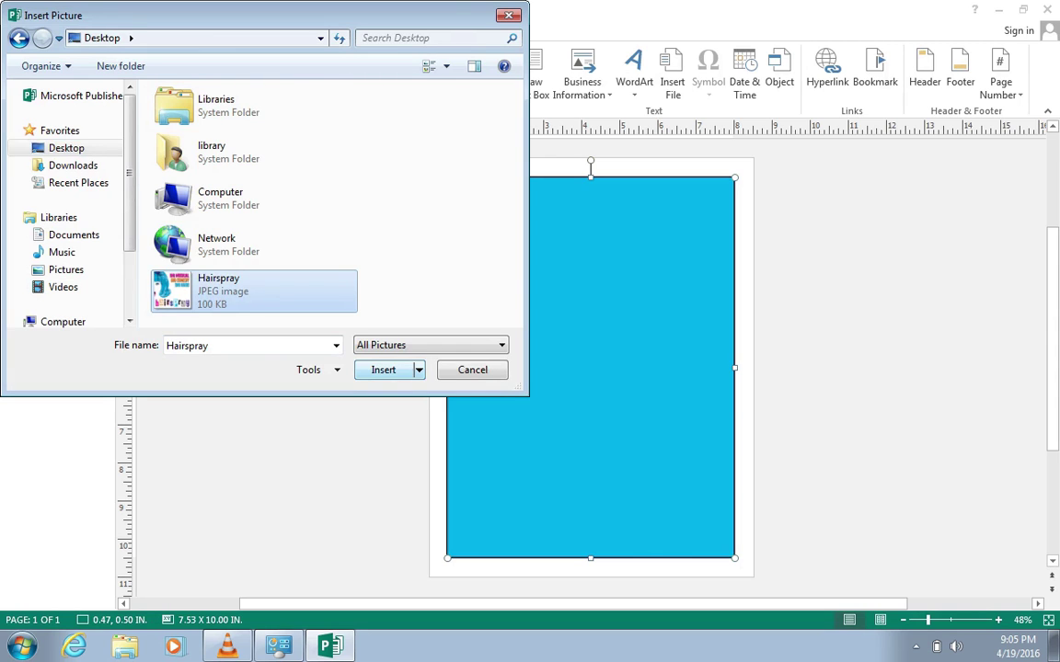
pyautogui.click(393, 368)
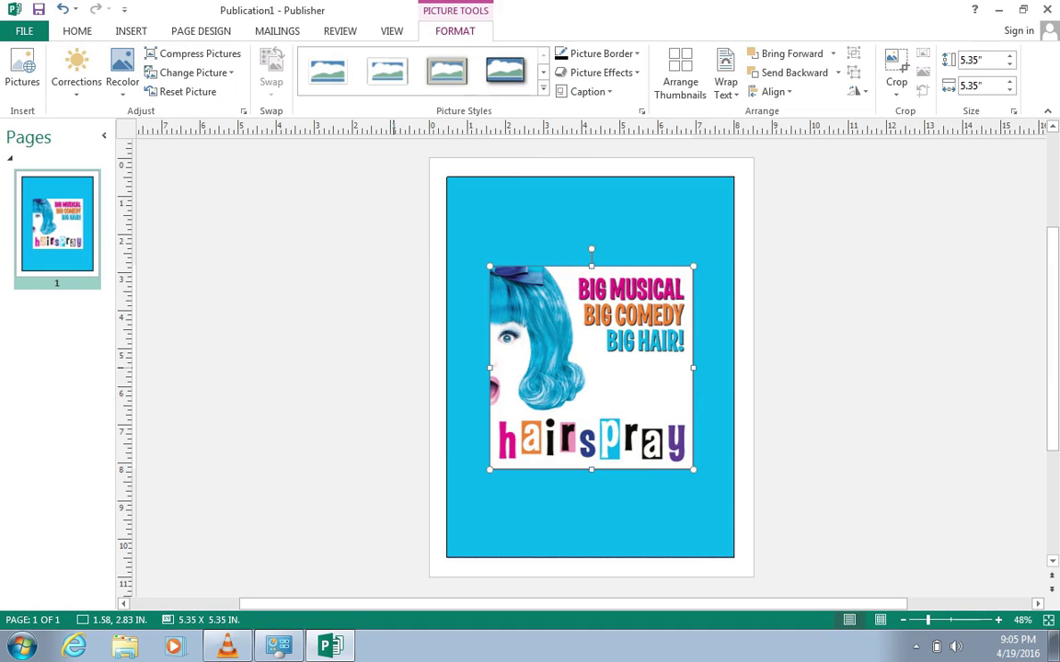
# - Resize the Hairspray picture to about 5.37 x 5.37 inches and move it up to the top of the blue rectangle, centered horizontally
pyautogui.moveTo(627, 360); pyautogui.dragTo(592, 367)
pyautogui.moveTo(693, 469)
pyautogui.mouseDown()
pyautogui.moveTo(781, 539)
pyautogui.moveTo(693, 469)
pyautogui.mouseUp()
pyautogui.moveTo(591, 469)
pyautogui.mouseDown()
pyautogui.moveTo(591, 543)
pyautogui.moveTo(590, 470)
pyautogui.mouseUp()
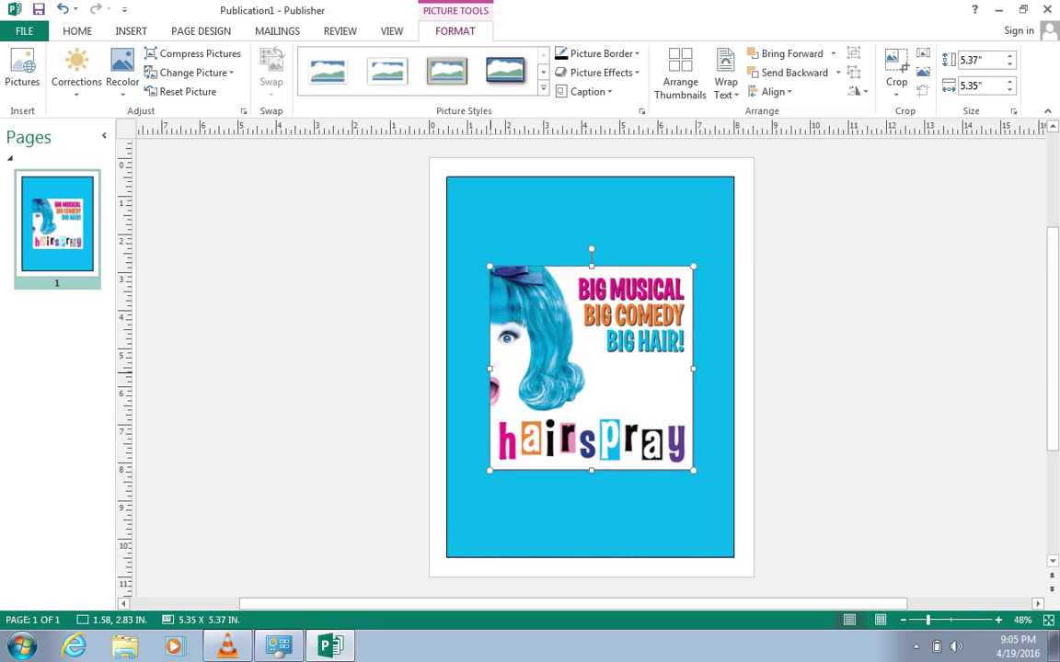
pyautogui.moveTo(592, 368); pyautogui.dragTo(595, 368)
pyautogui.moveTo(493, 368); pyautogui.dragTo(489, 368)
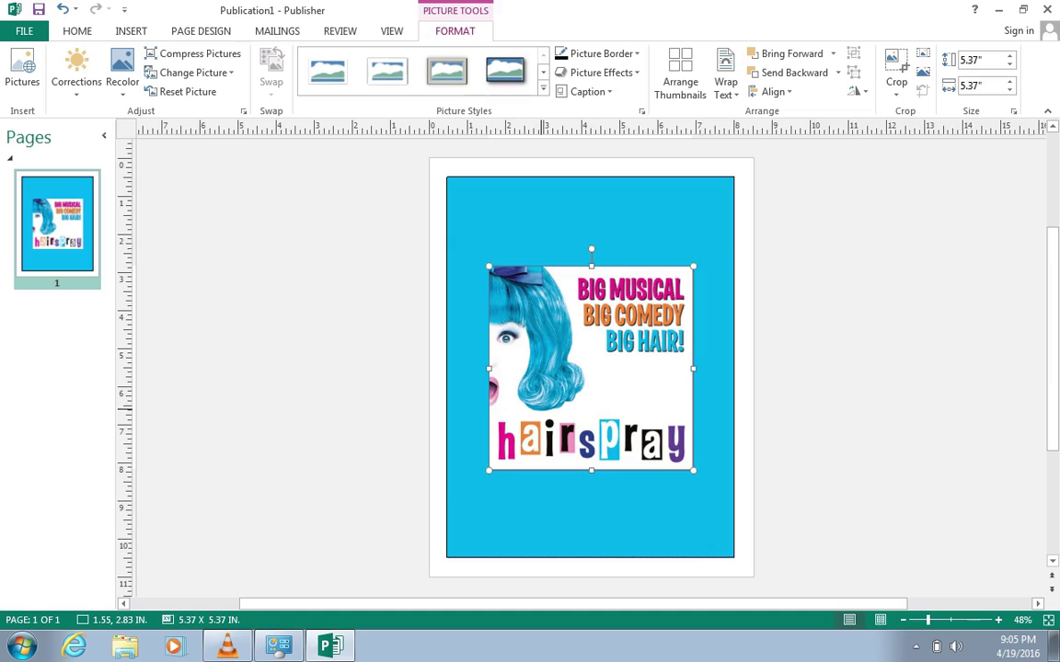
pyautogui.moveTo(590, 368); pyautogui.dragTo(592, 284)
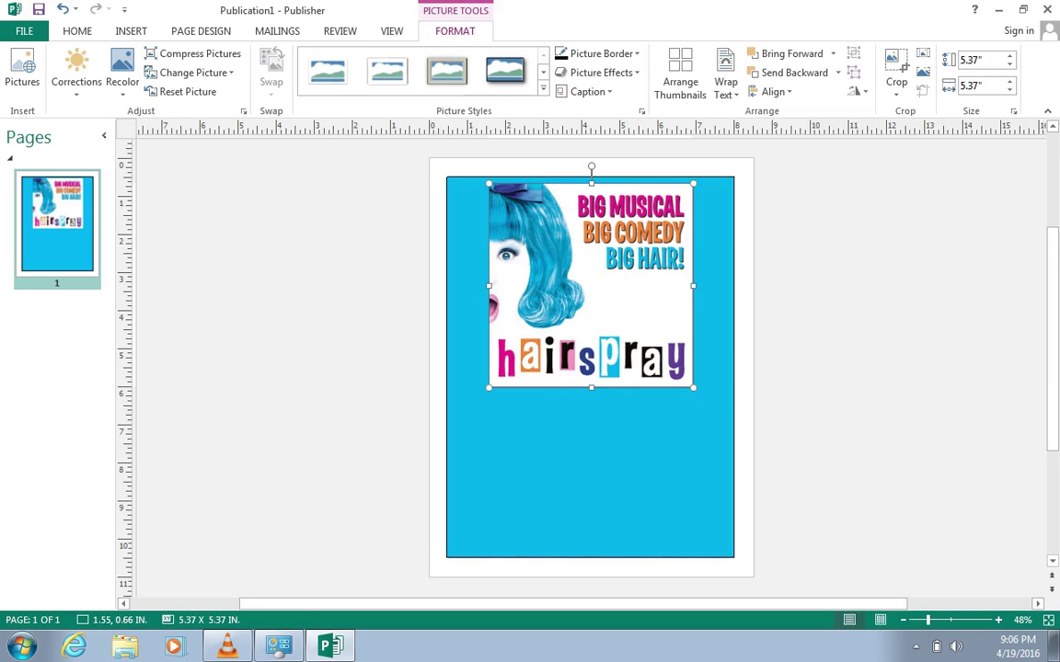
# - Draw a text box about 7 x 3.75 inches in the blue area below the picture
pyautogui.click(76, 31)
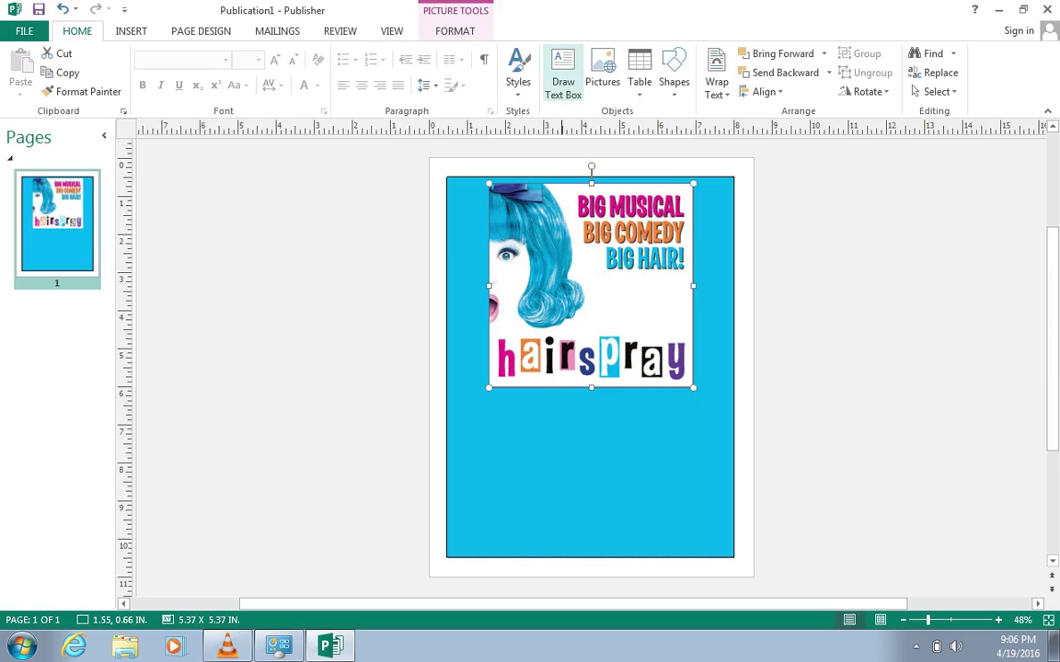
pyautogui.click(562, 74)
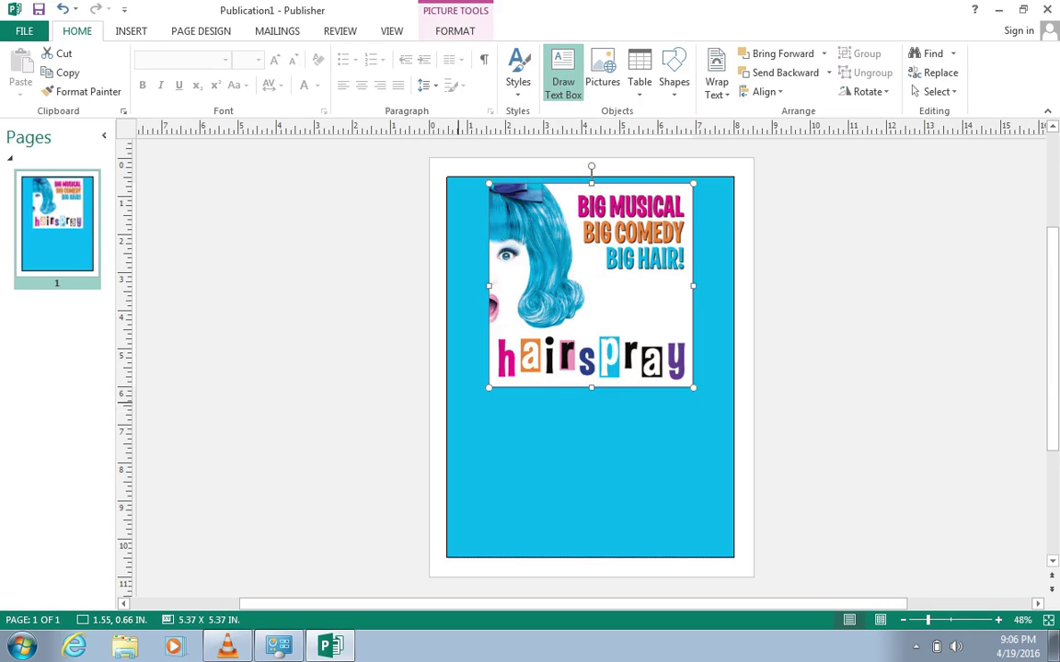
pyautogui.moveTo(458, 402); pyautogui.dragTo(730, 550)
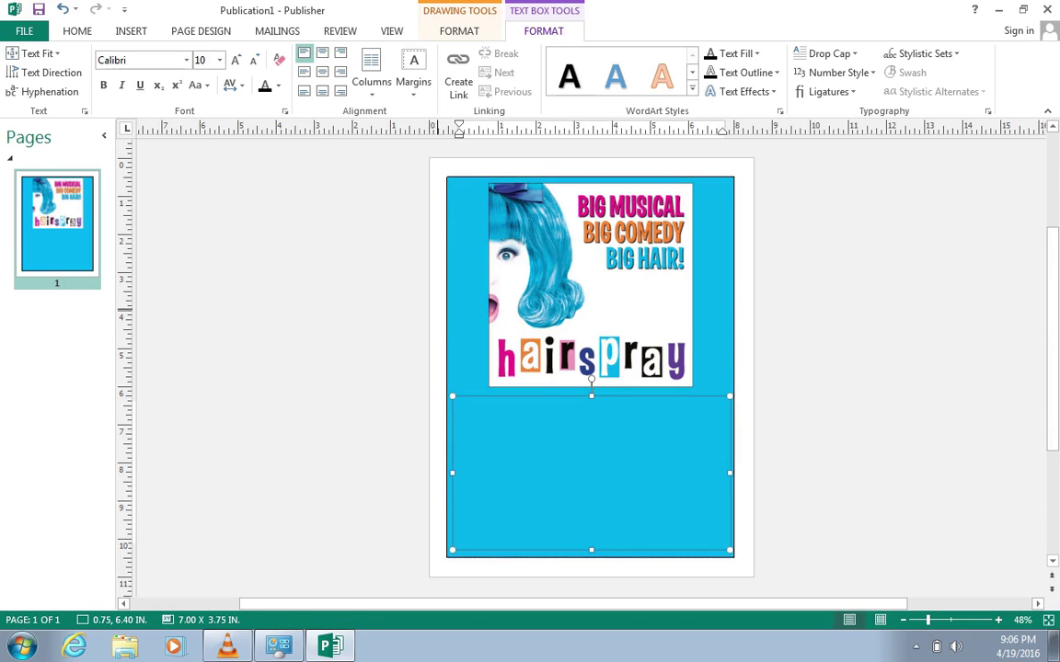
# - Set the font size in the new text box to 36, keeping the Calibri font
pyautogui.click(219, 60)
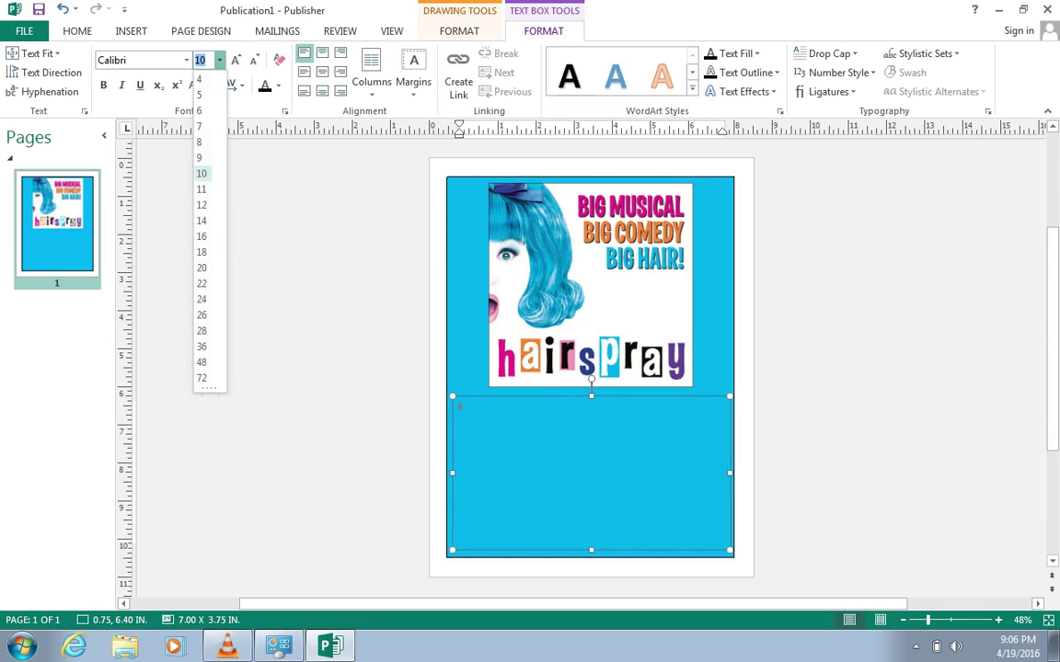
pyautogui.click(201, 346)
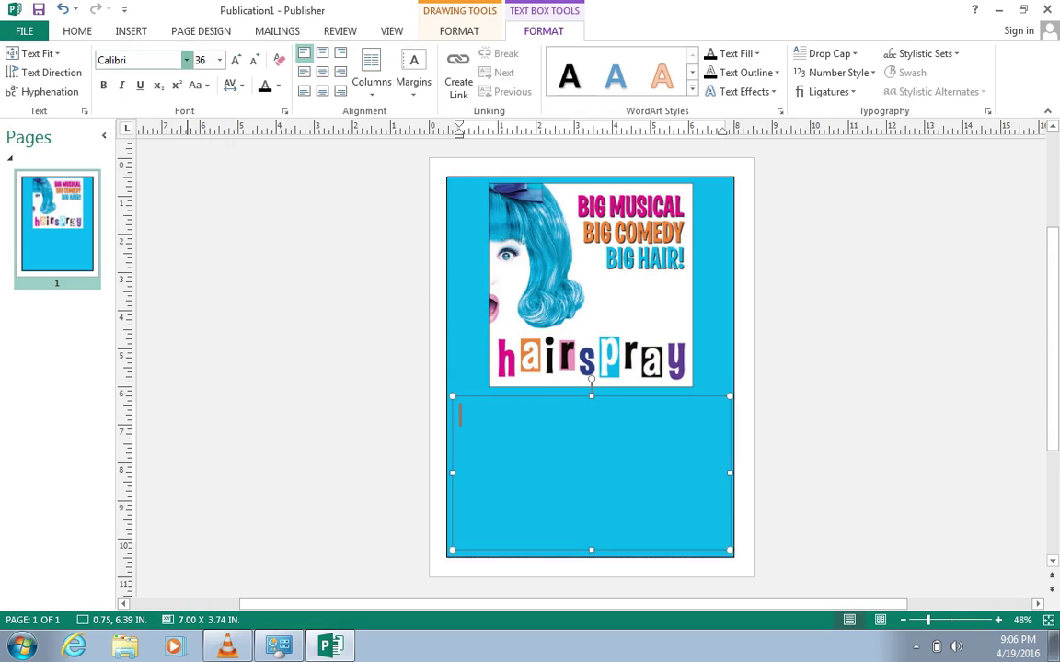
pyautogui.click(185, 60)
pyautogui.click(186, 60)
# - Enter the text "GAR High School presents Hairspray the Musical!" in the text box
pyautogui.press('capslock')
pyautogui.write('GAR H')
pyautogui.press('capslock')
pyautogui.write('igh')
pyautogui.press('capslock')
pyautogui.write('S')
pyautogui.press('capslock')
pyautogui.write('chool')
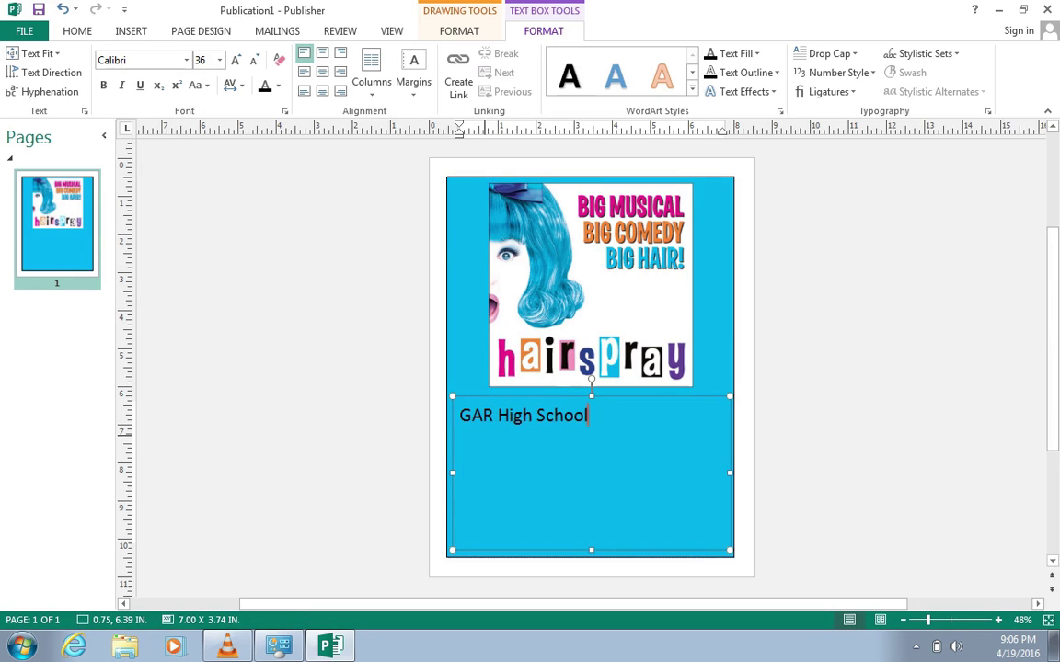
pyautogui.write(' presents')
pyautogui.press('capslock')
pyautogui.write('H')
pyautogui.press('capslock')
pyautogui.write('air')
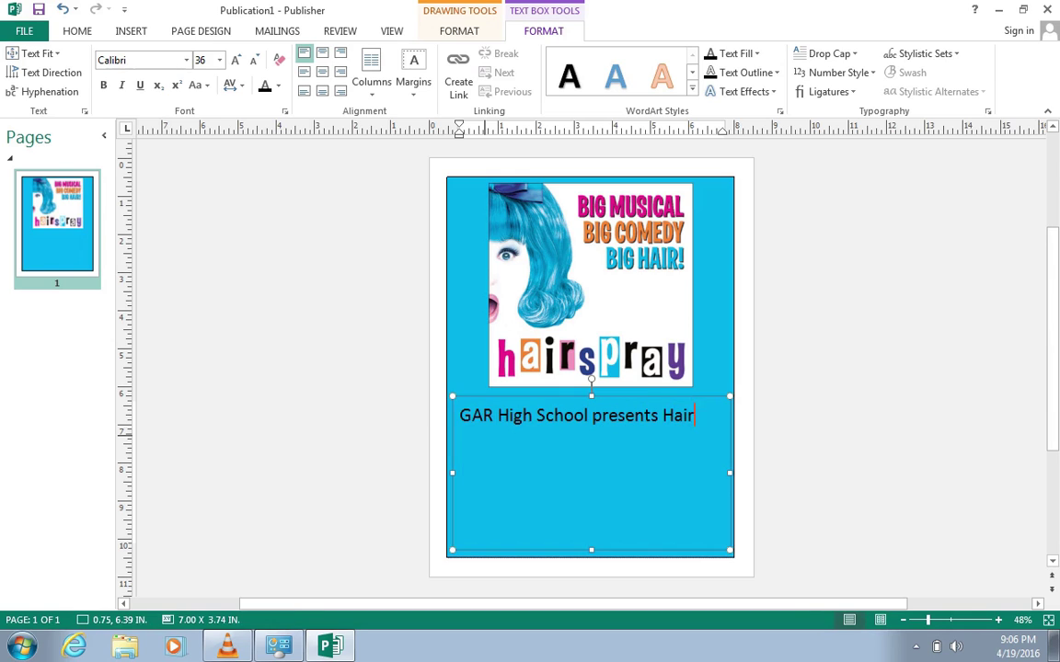
pyautogui.write('spray the')
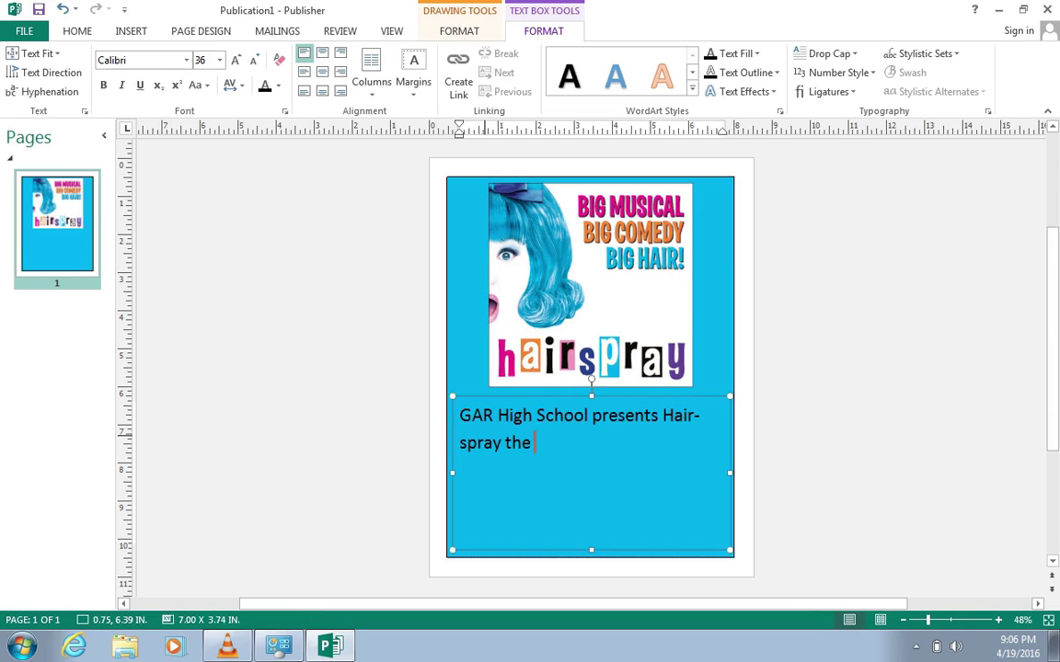
pyautogui.press('capslock')
pyautogui.write('M')
pyautogui.press('capslock')
pyautogui.write('usical!')
# - Add a second paragraph reading "May 12th, 13th, and 14th @ 7pm" to the text box
pyautogui.press('Return')
pyautogui.write('M')
pyautogui.press('capslock')
pyautogui.write('a')
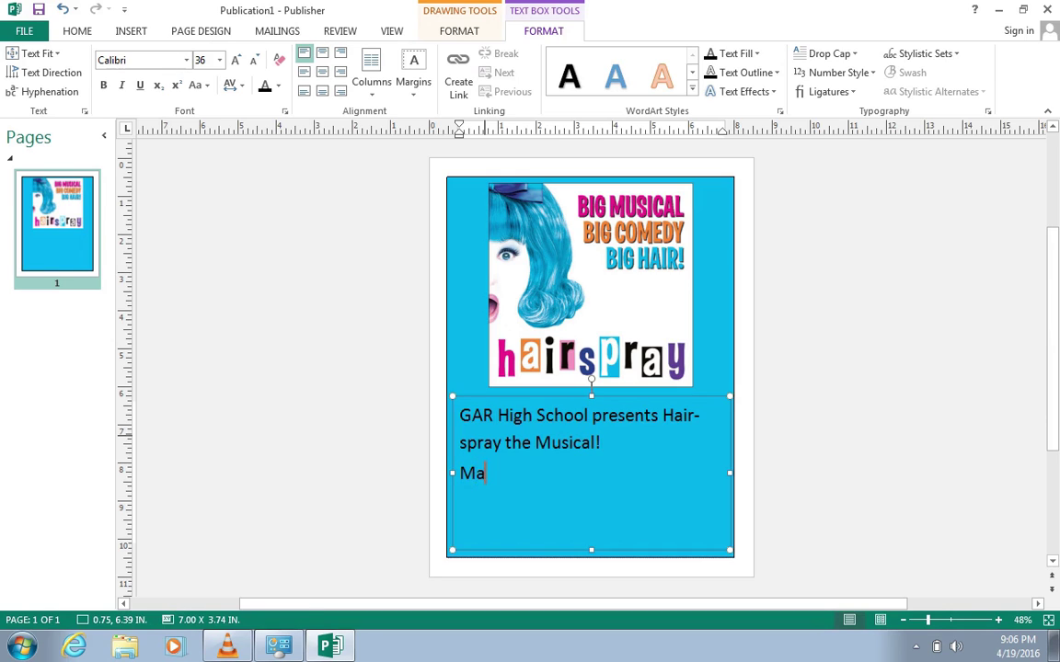
pyautogui.write('y 12th, 13th')
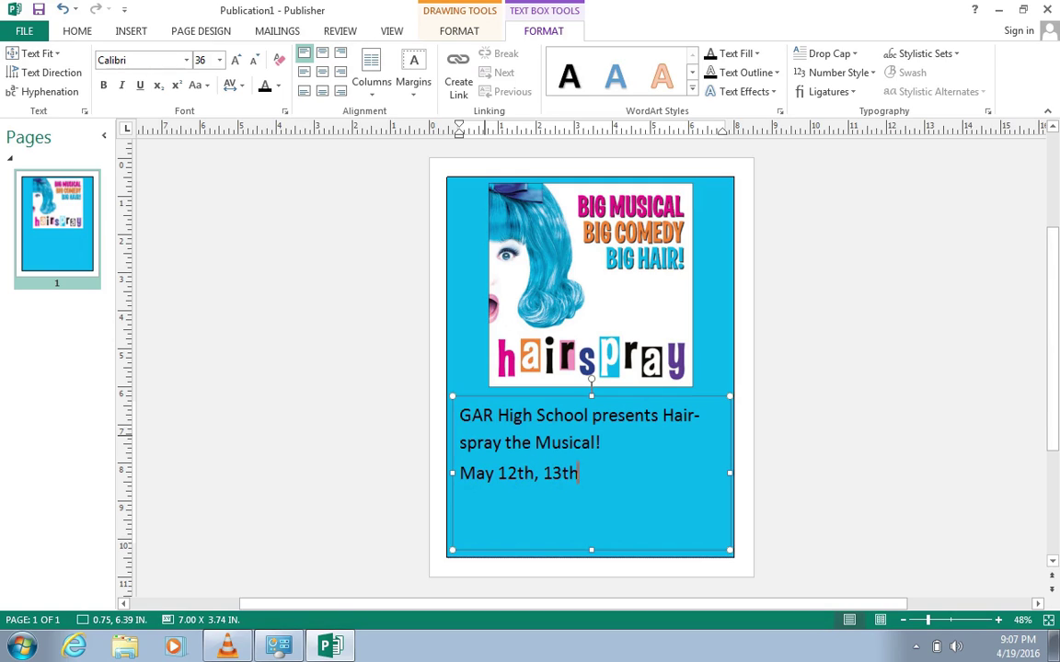
pyautogui.write(', and 14th @')
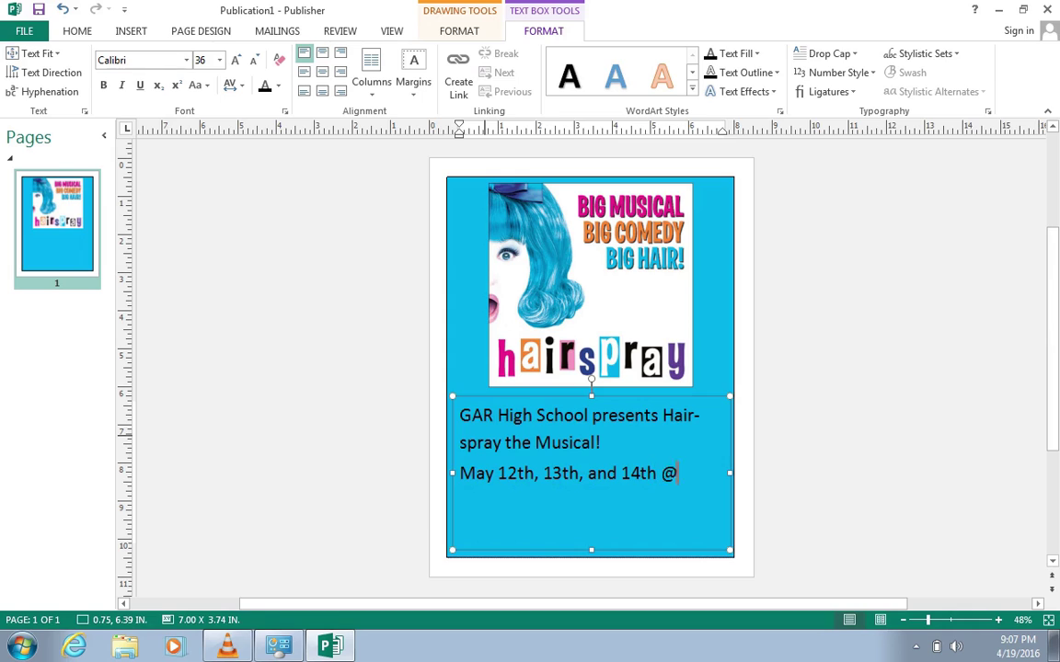
pyautogui.write(' 7pm')
# - Add the line "May 15th @ 2pm" below the first show dates and start a new empty line
pyautogui.press('Return')
pyautogui.write('May 15th')
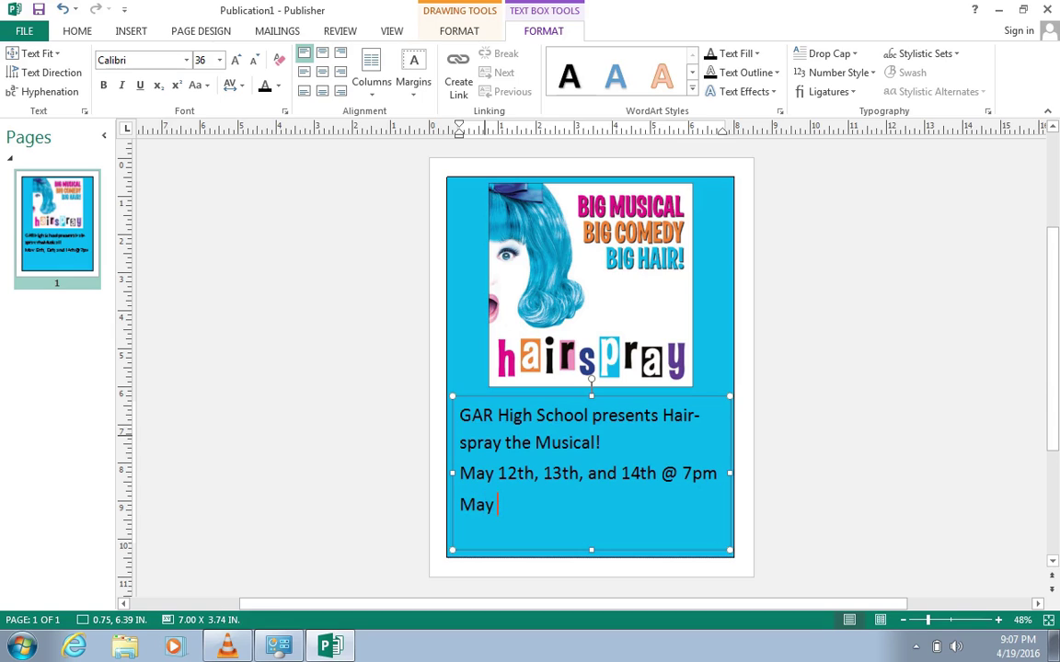
pyautogui.write(' @ 2pm')
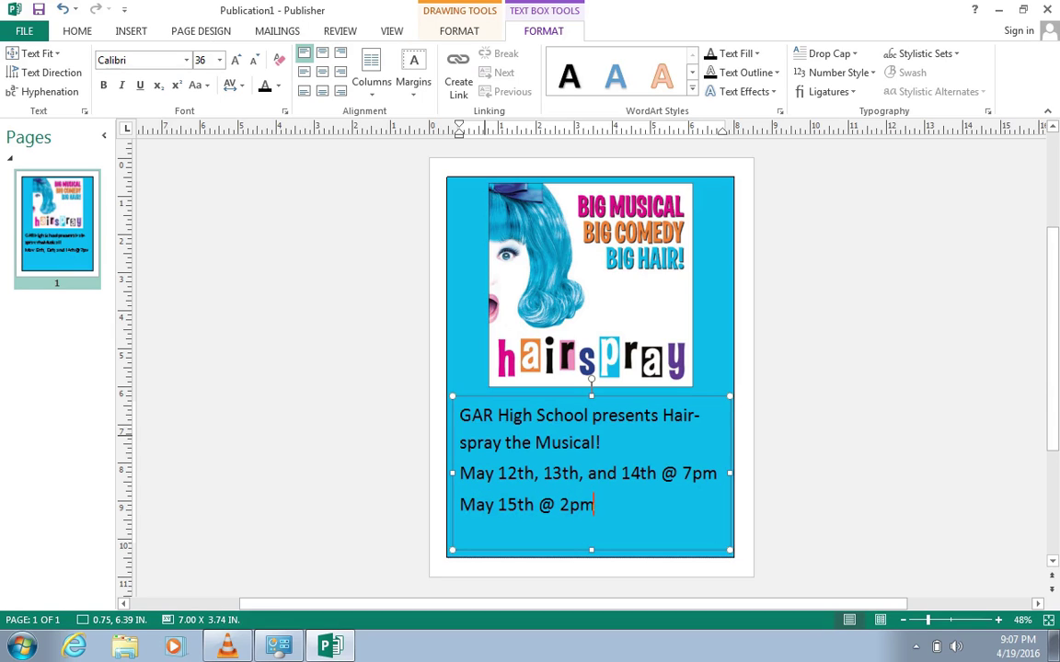
pyautogui.press('Return')
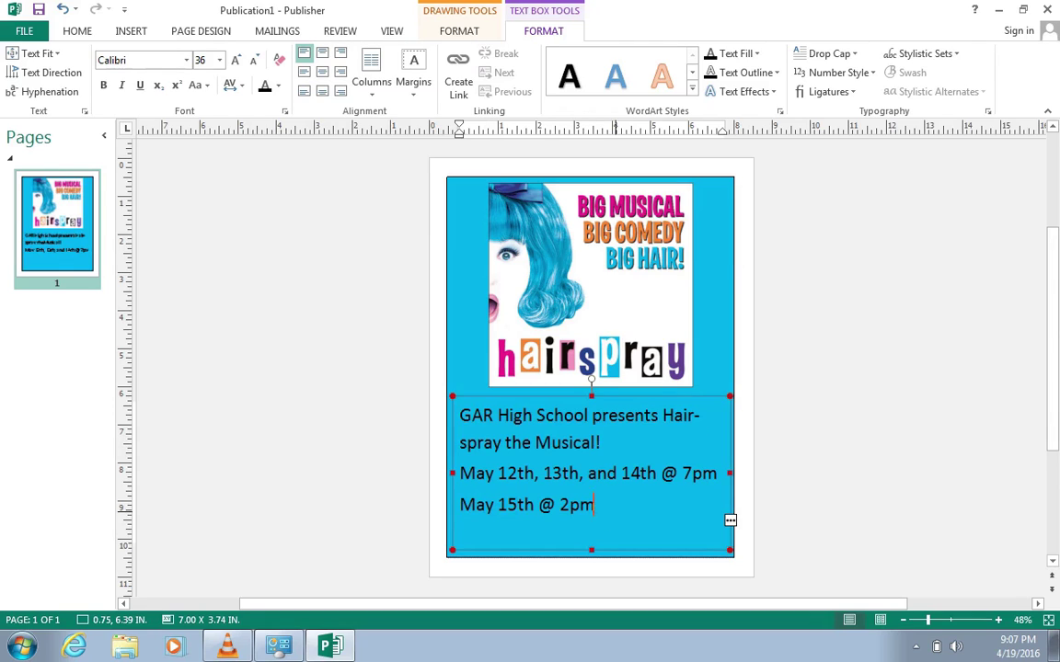
# - Set the font size of all the text in the text box to 28
pyautogui.hotkey('ctrl', 'a')
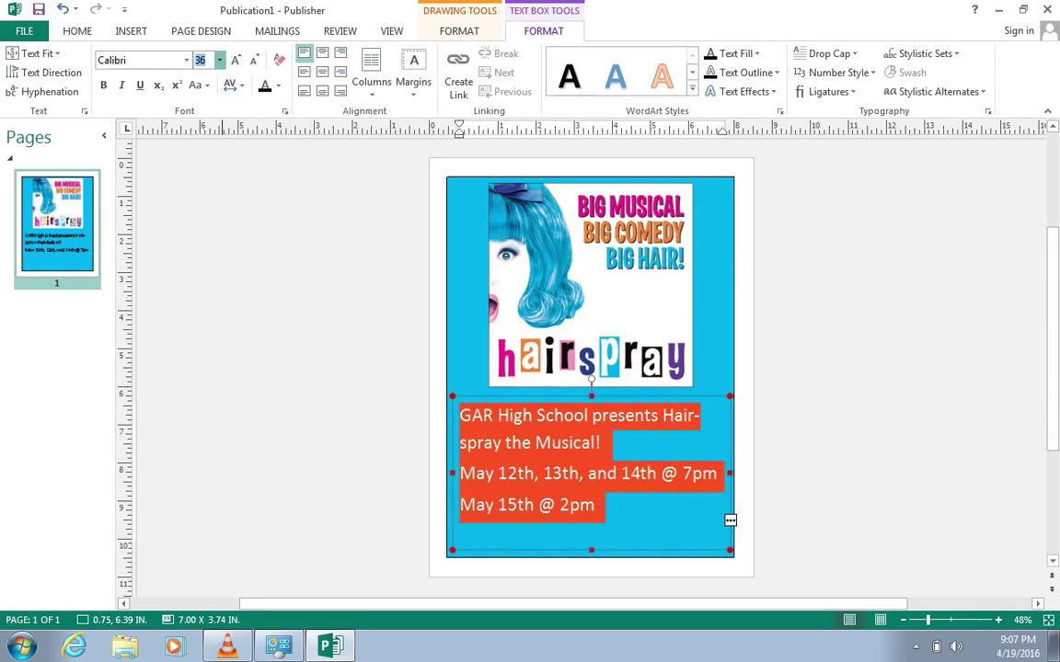
pyautogui.click(219, 60)
pyautogui.click(201, 330)
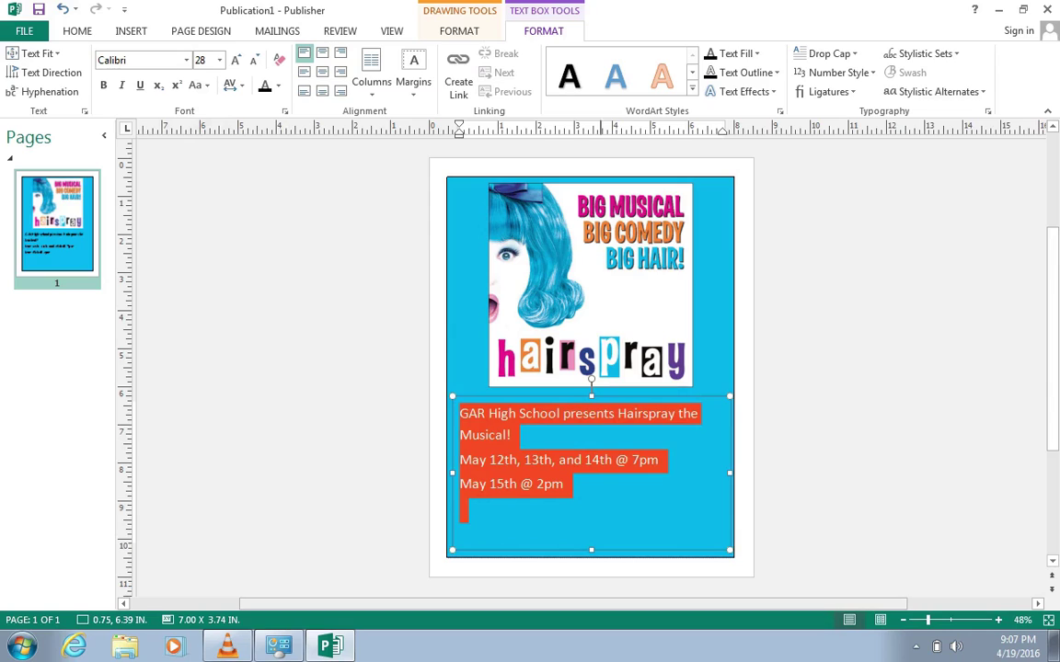
# - Enter "Tickets can be purchased at the door." as the last line of the text box
pyautogui.click(612, 513)
pyautogui.write('T')
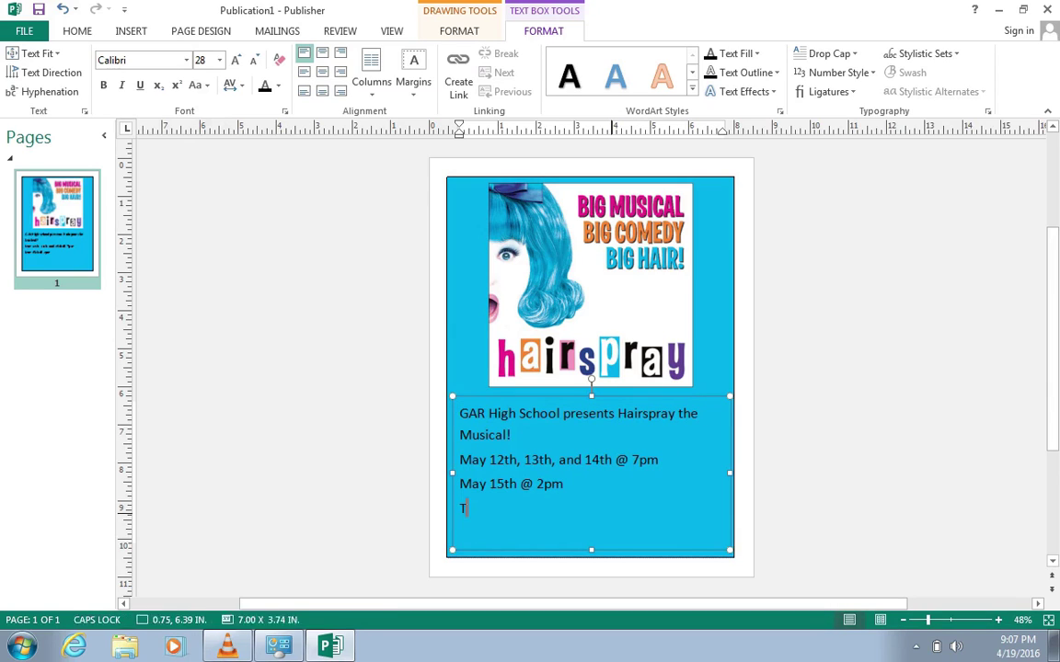
pyautogui.write('ickets can be purchase')
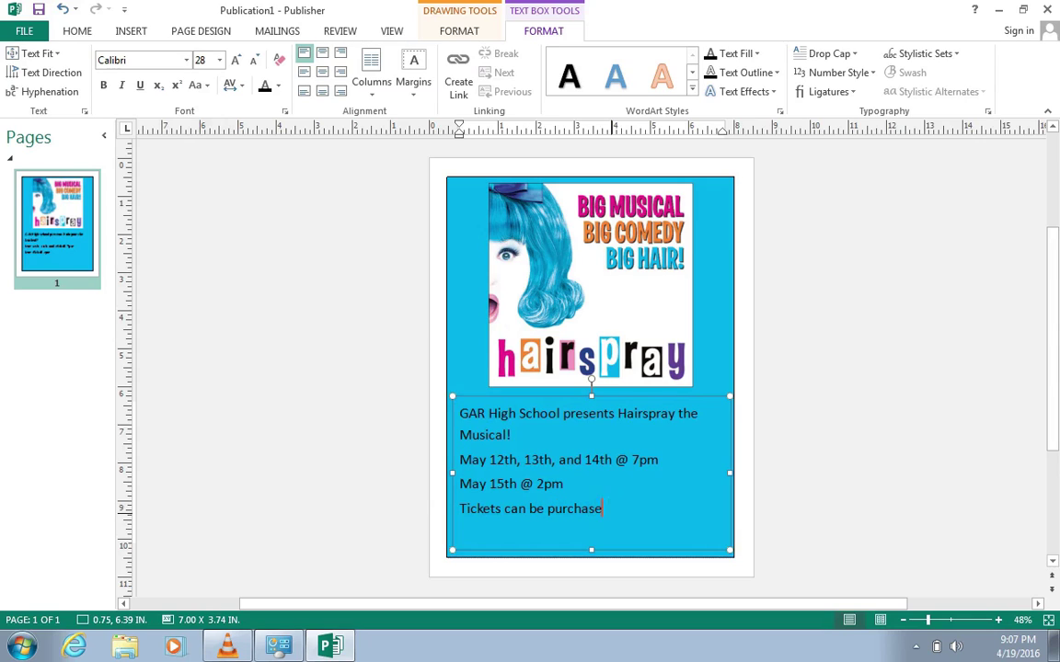
pyautogui.write('d at the door.')
# - Center all the lines in the text box horizontally and select the whole text again
pyautogui.hotkey('ctrl', 'a')
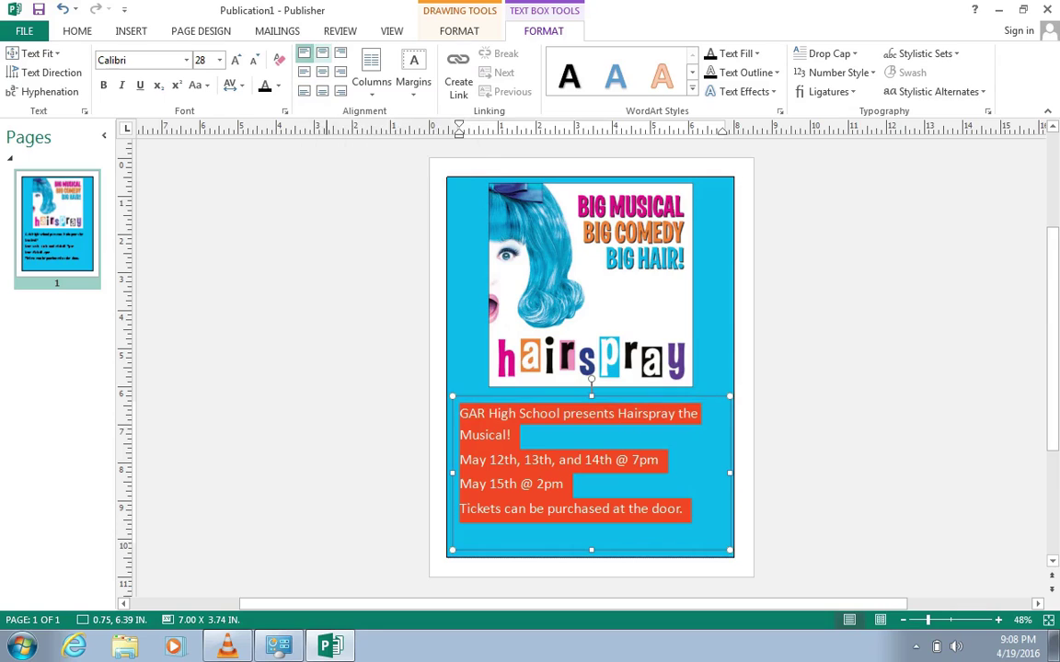
pyautogui.click(322, 52)
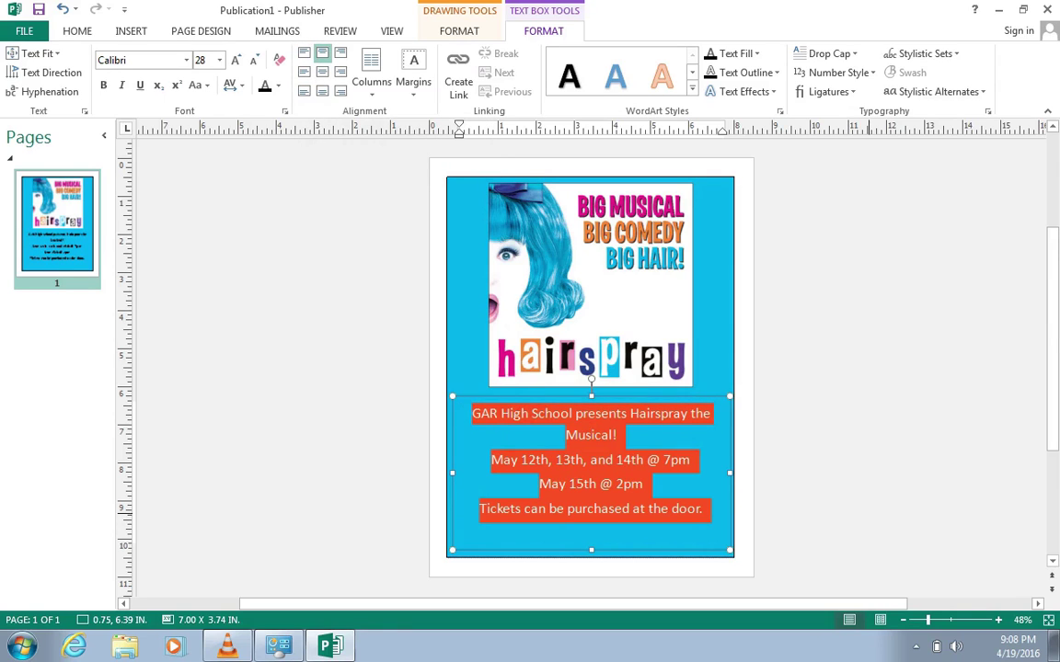
pyautogui.click(858, 509)
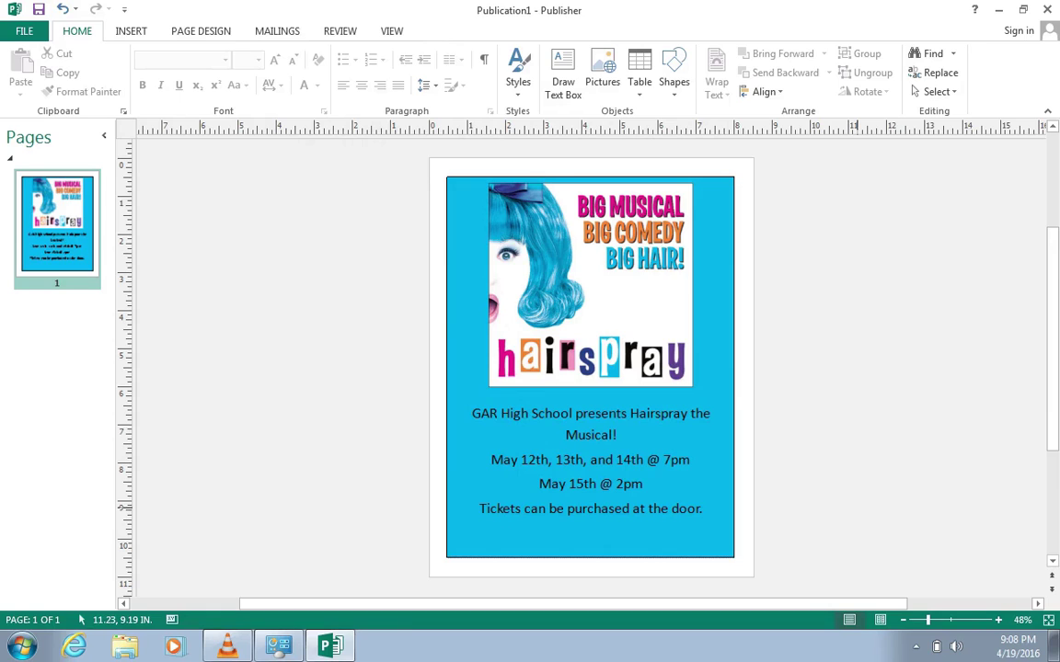
pyautogui.click(703, 509)
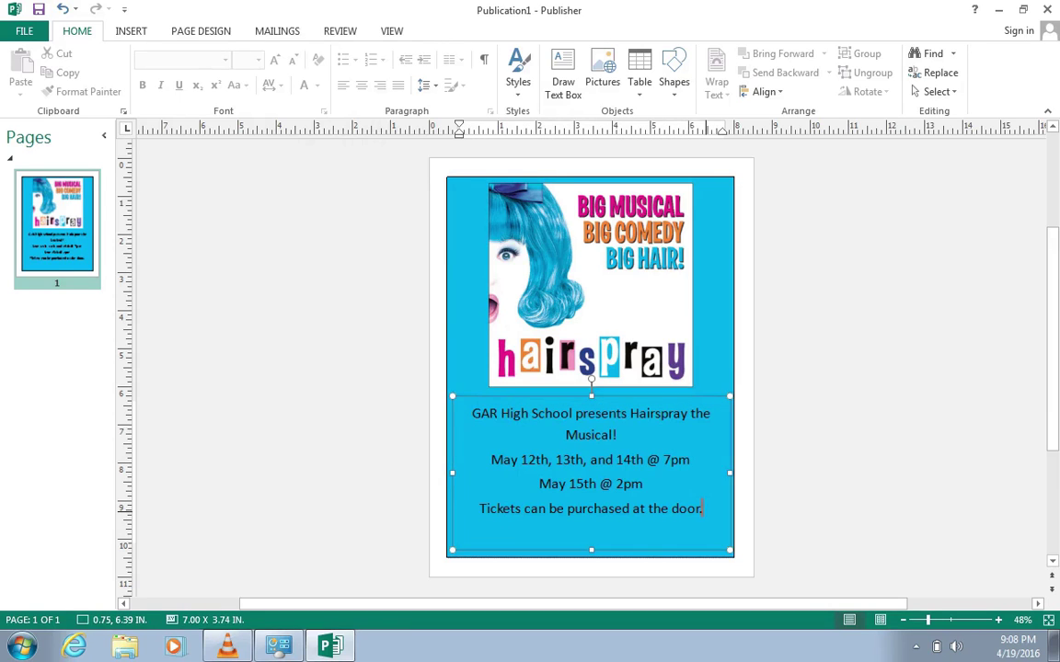
pyautogui.moveTo(703, 509); pyautogui.dragTo(472, 413)
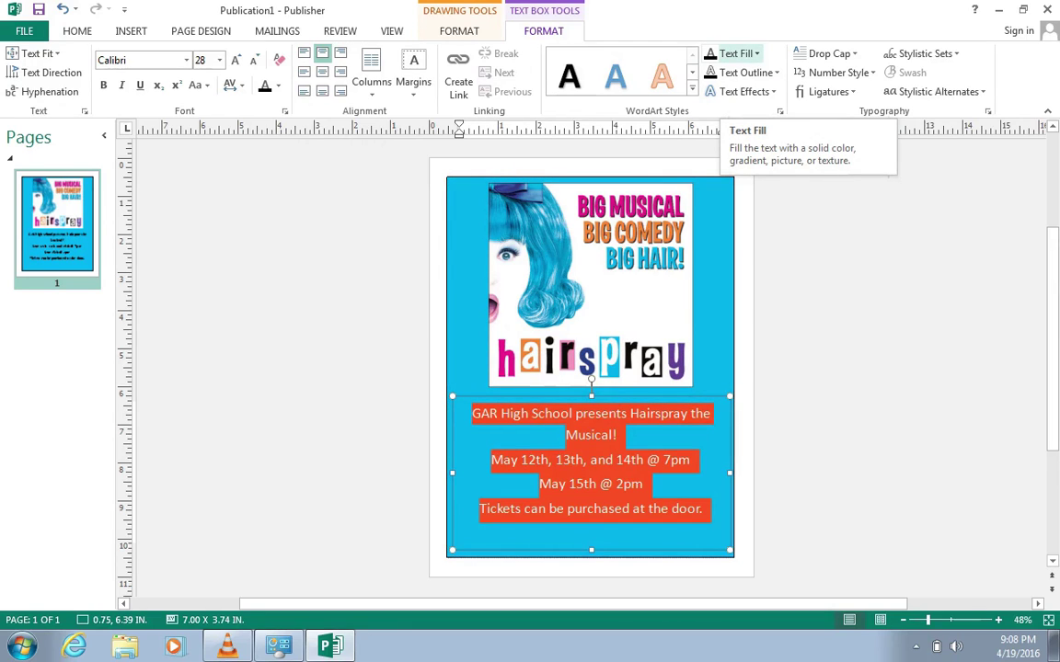
pyautogui.click(736, 54)
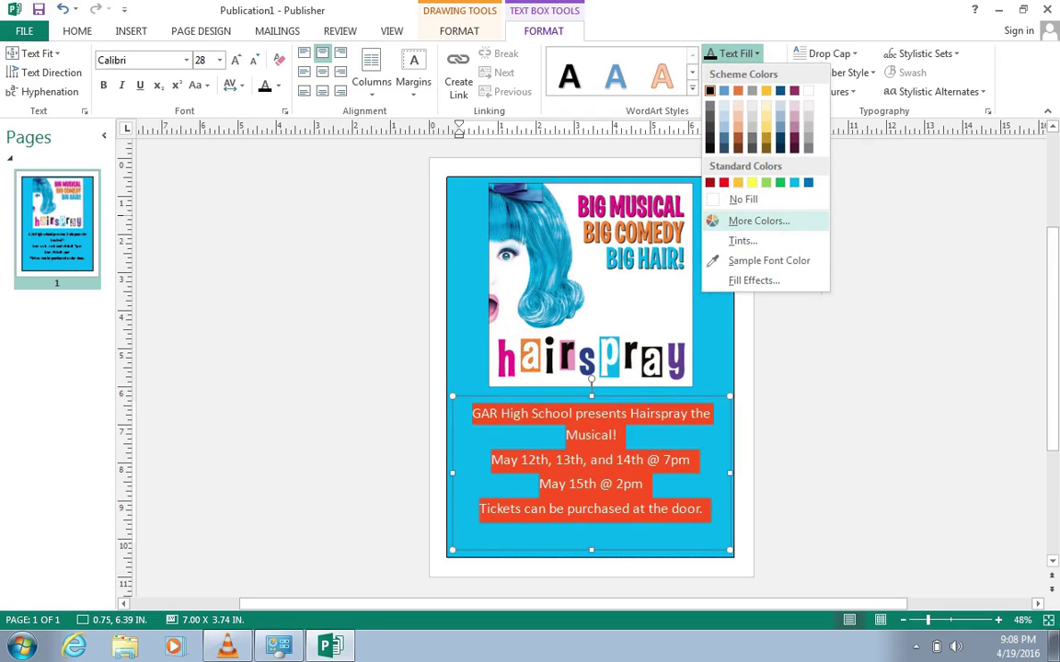
pyautogui.click(759, 220)
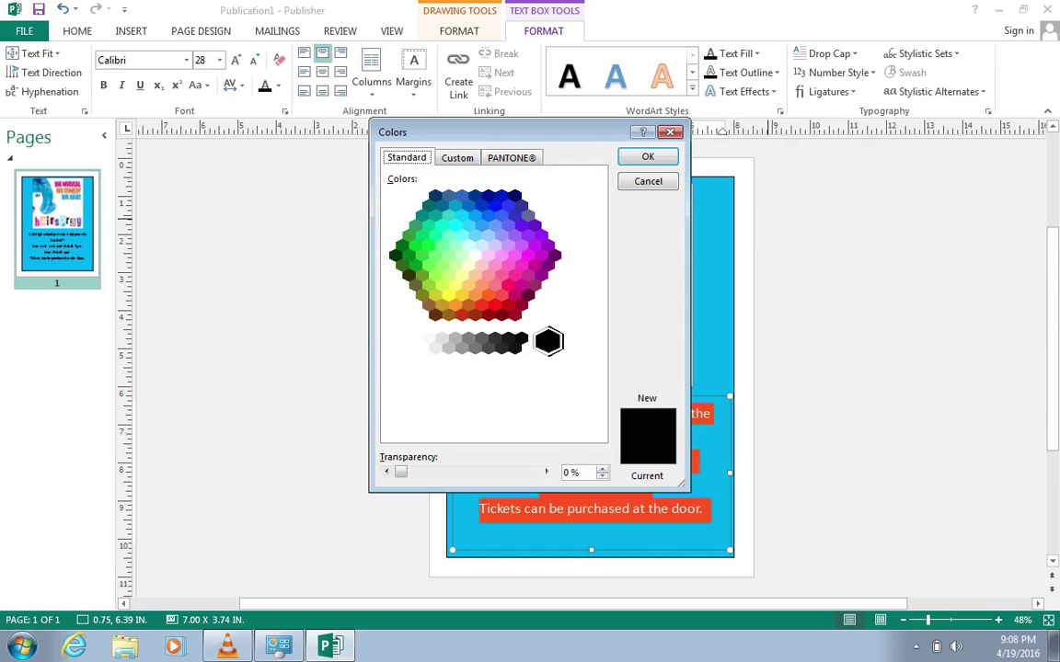
pyautogui.click(457, 157)
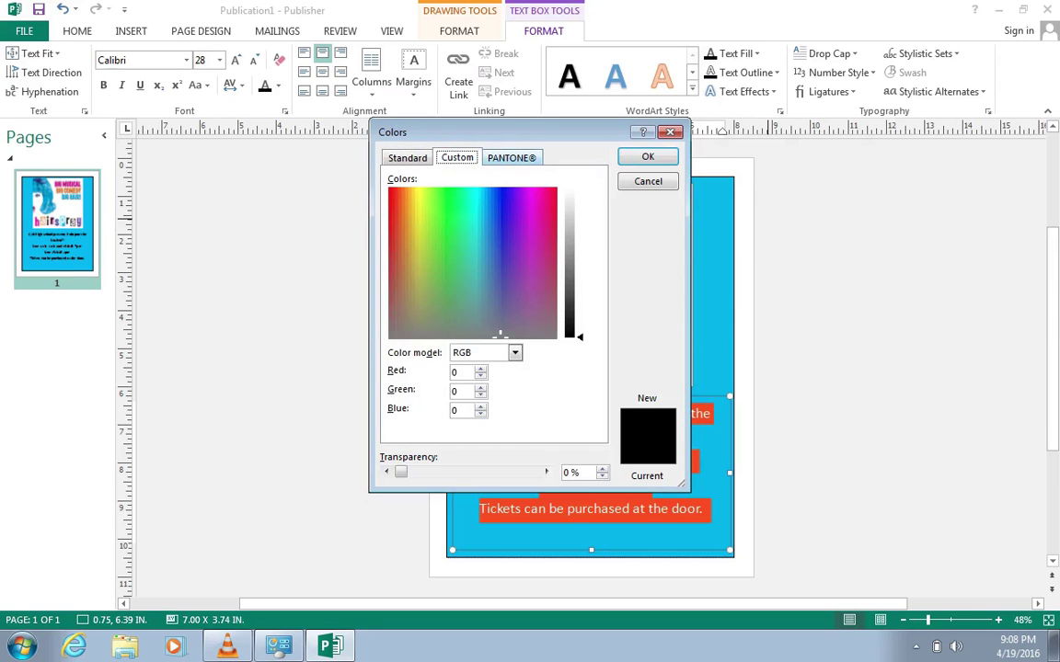
pyautogui.click(511, 157)
pyautogui.hotkey('ctrl', 'Tab')
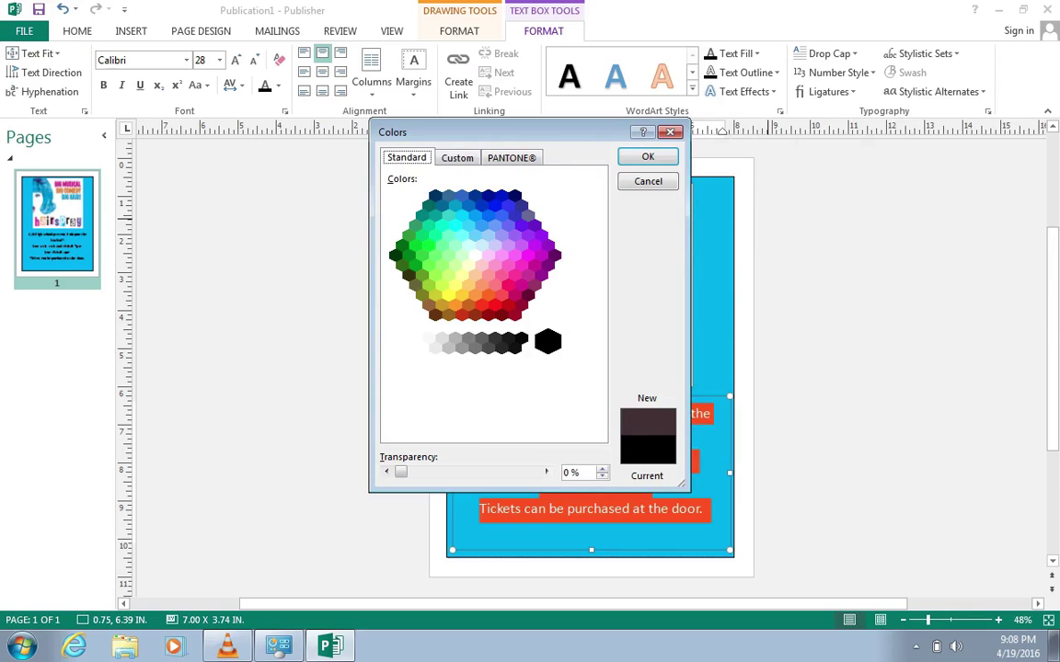
pyautogui.press('Escape')
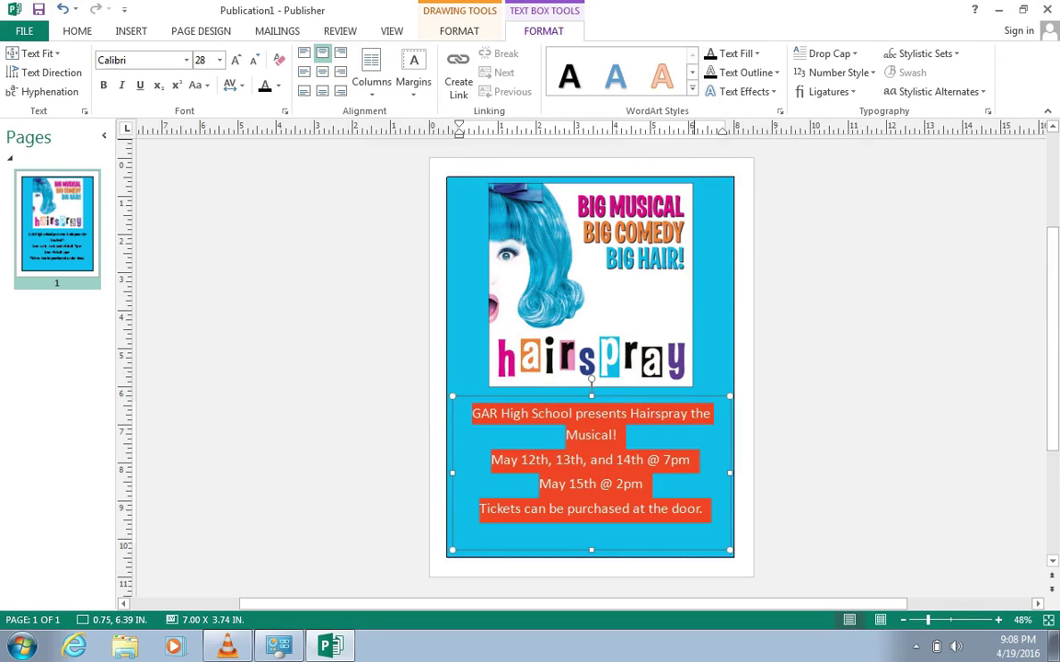
# - Fill the selected flyer text with the Accent 5 (White) scheme color, make it bold, and deselect the text box
pyautogui.click(736, 53)
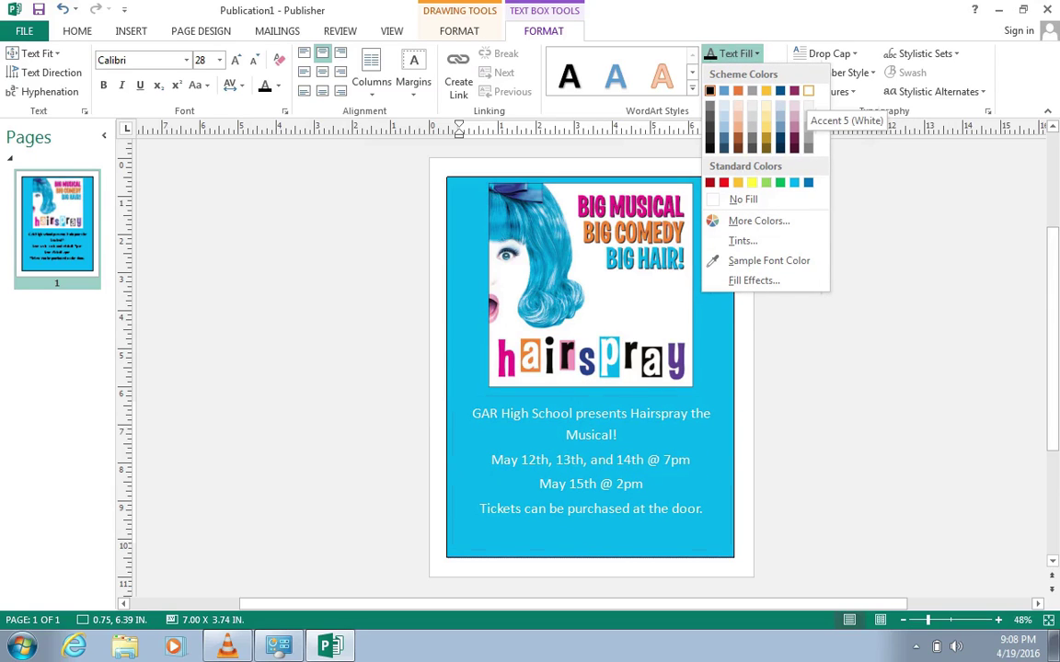
pyautogui.click(826, 91)
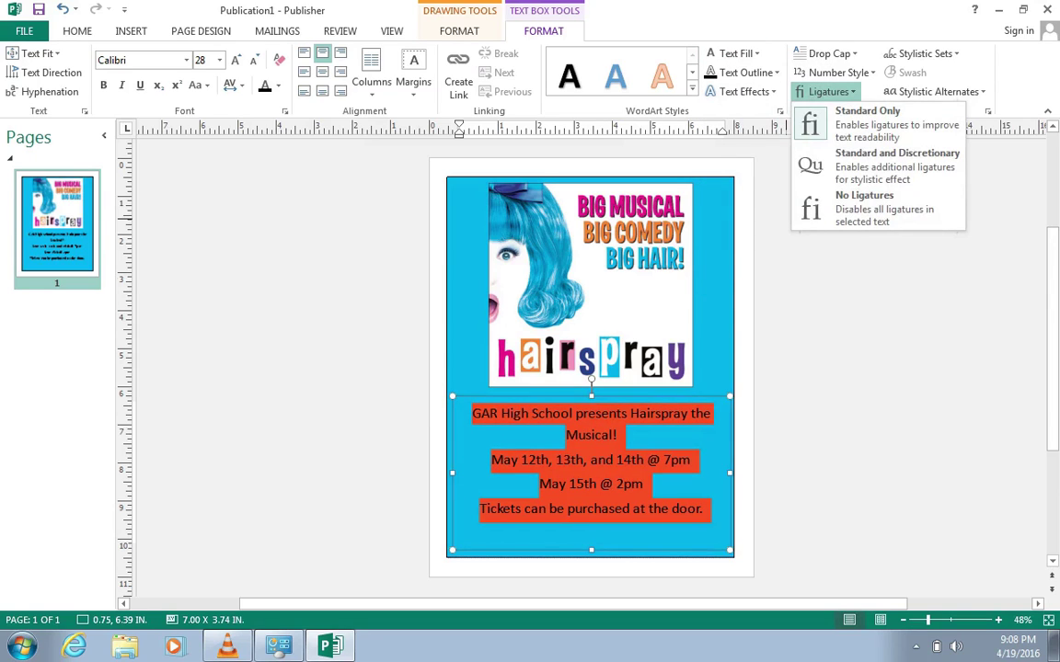
pyautogui.press('Escape')
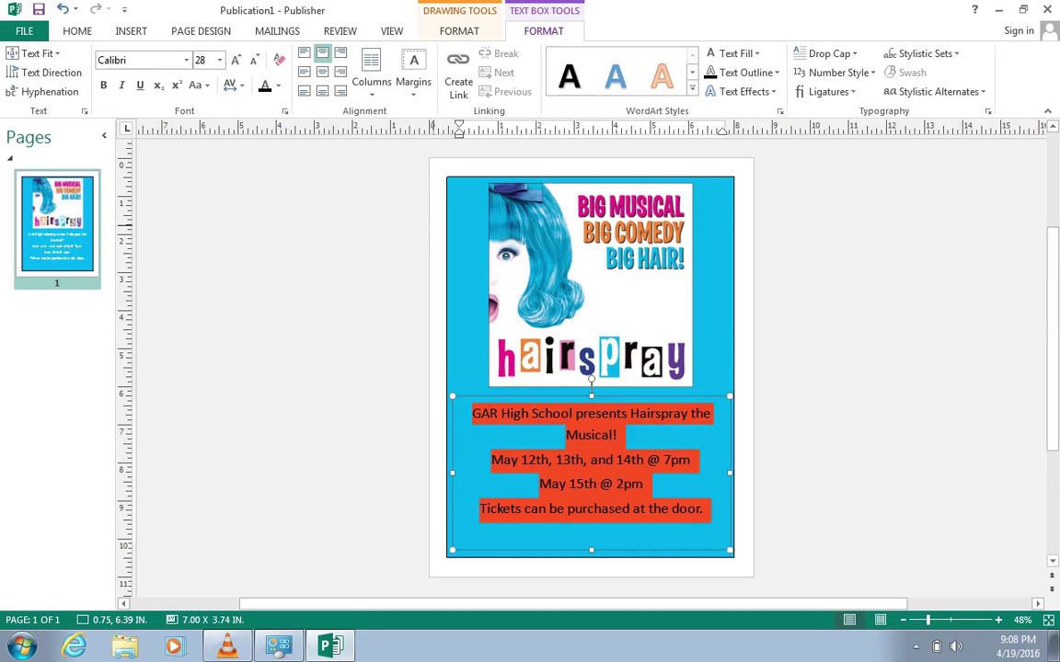
pyautogui.hotkey('ctrl', 'b')
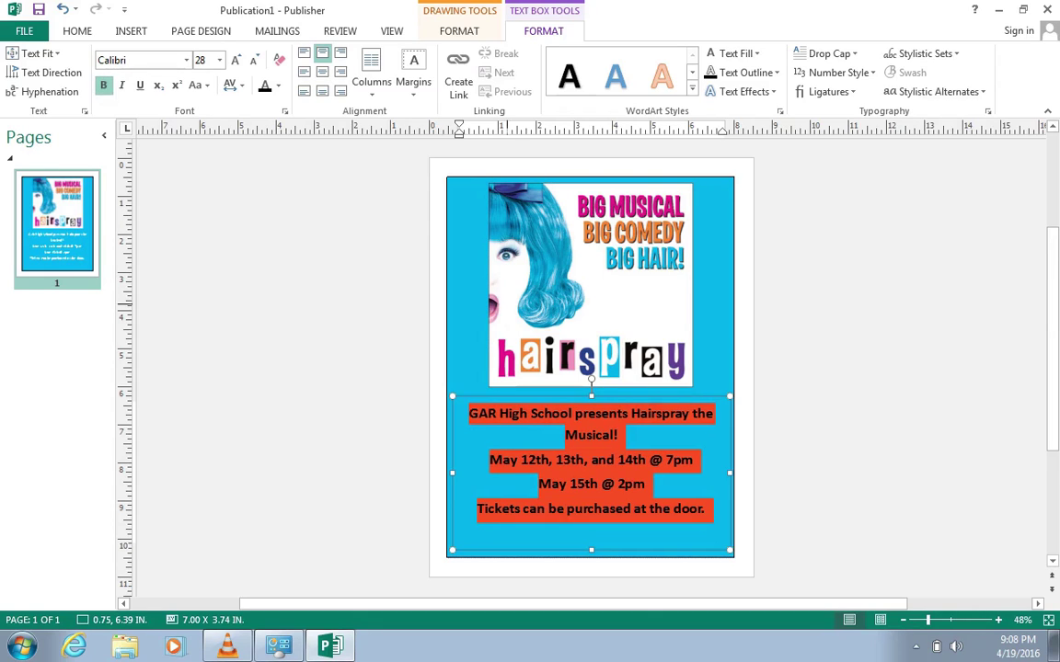
pyautogui.click(823, 394)
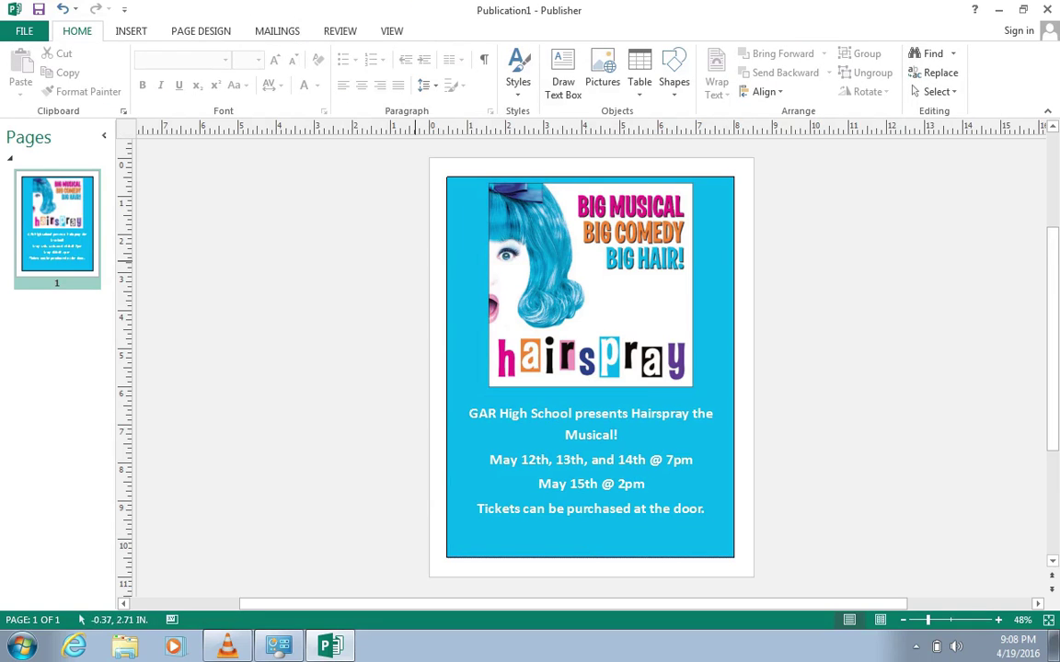
# - Save the publication to the Desktop as a Publisher file named "Hairspray poster" and close the program
pyautogui.click(24, 30)
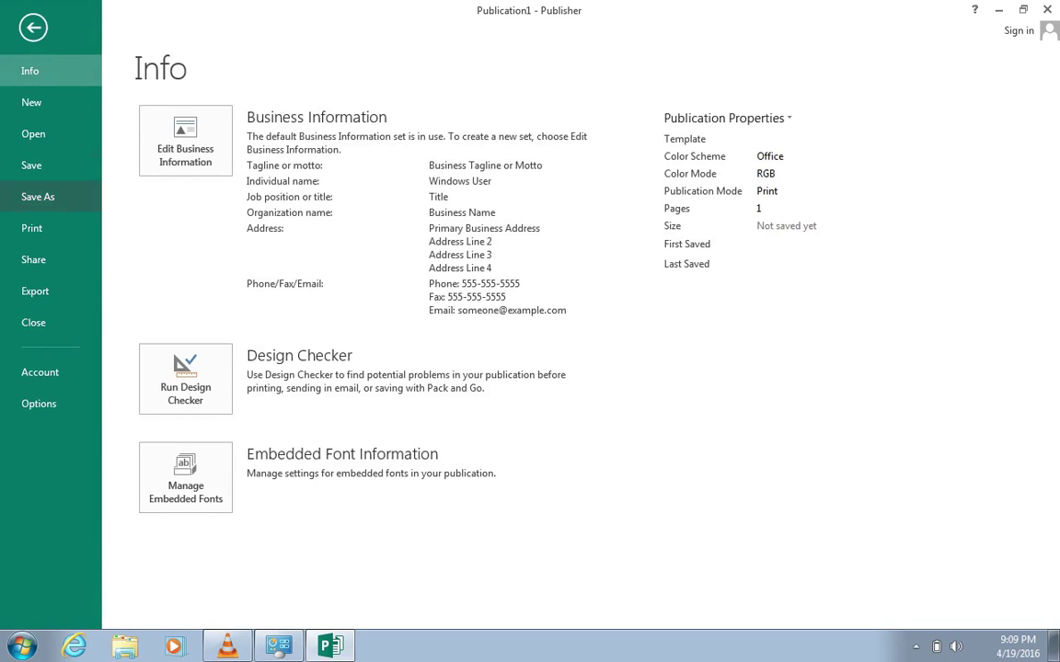
pyautogui.click(38, 196)
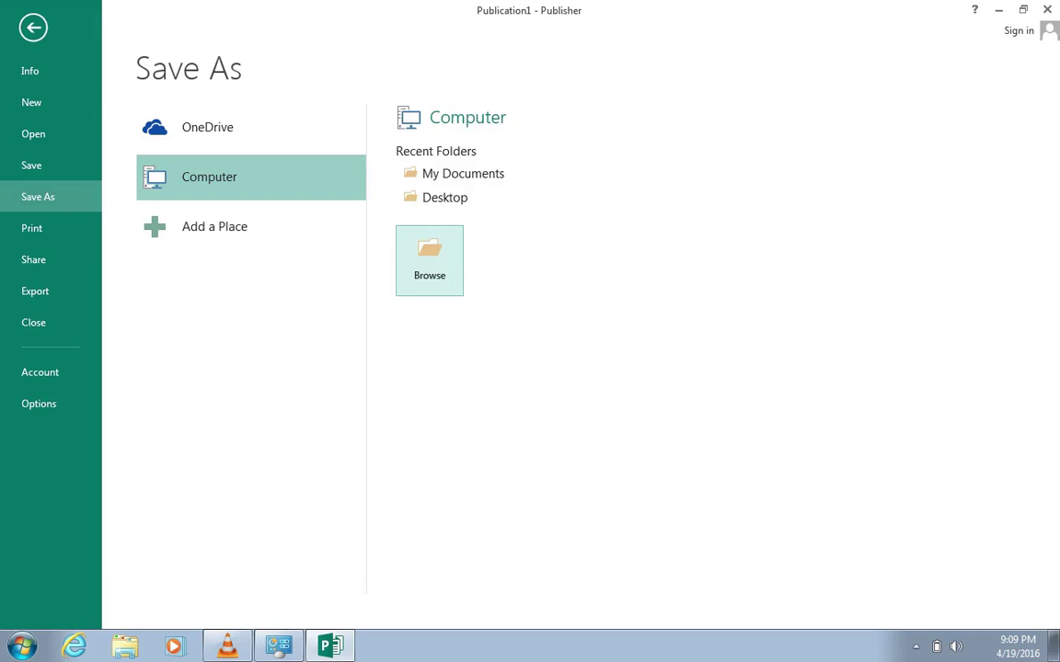
pyautogui.click(429, 261)
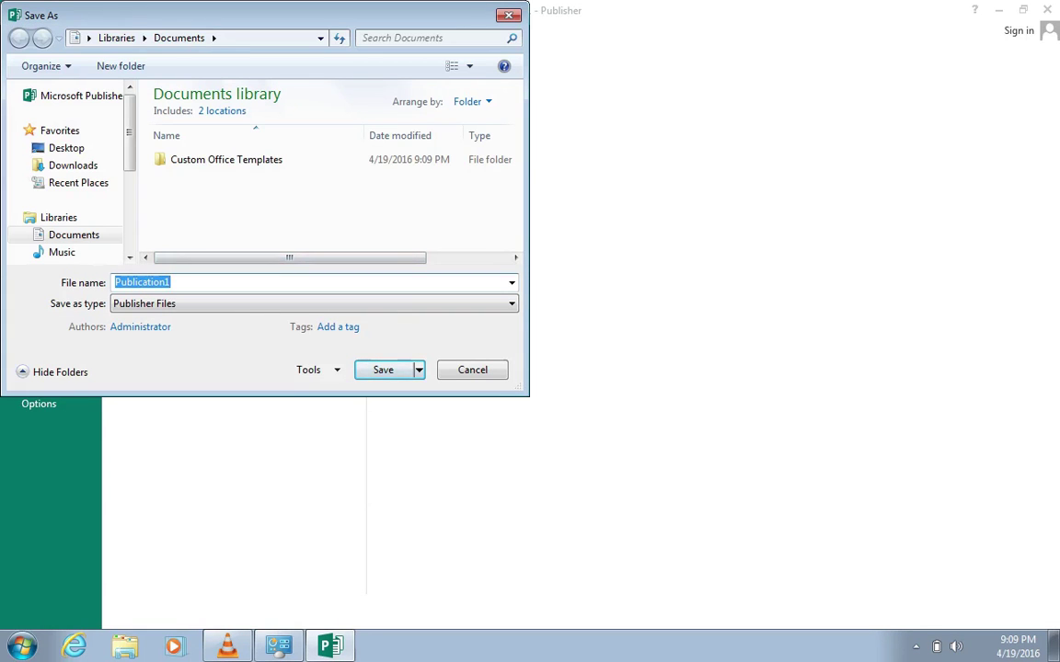
pyautogui.press('BackSpace')
pyautogui.write('Hair')
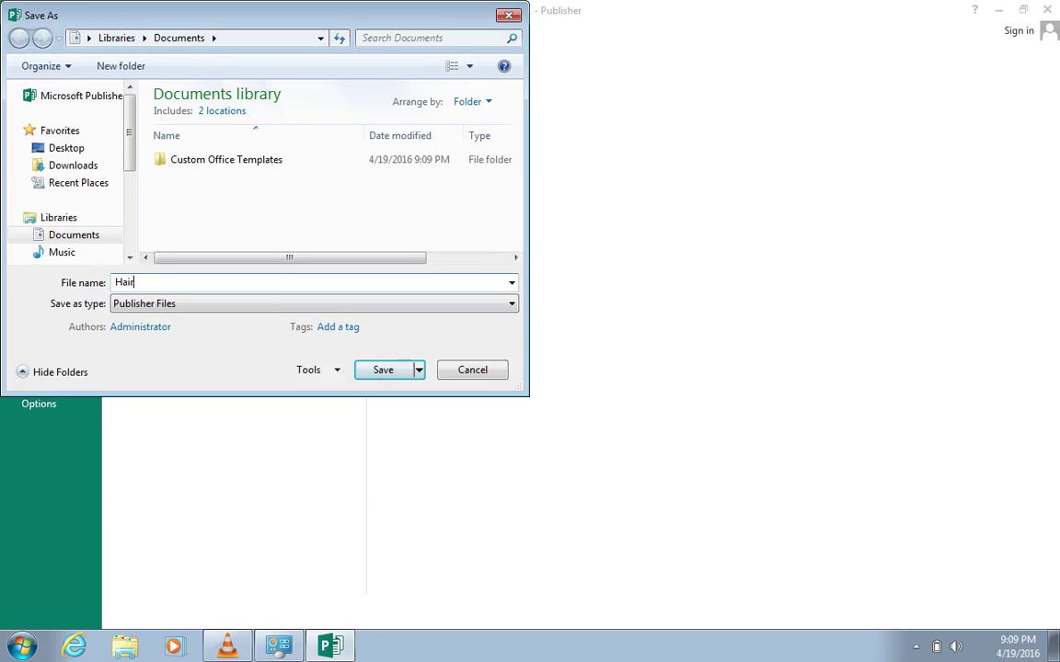
pyautogui.write('spray poster')
pyautogui.click(67, 147)
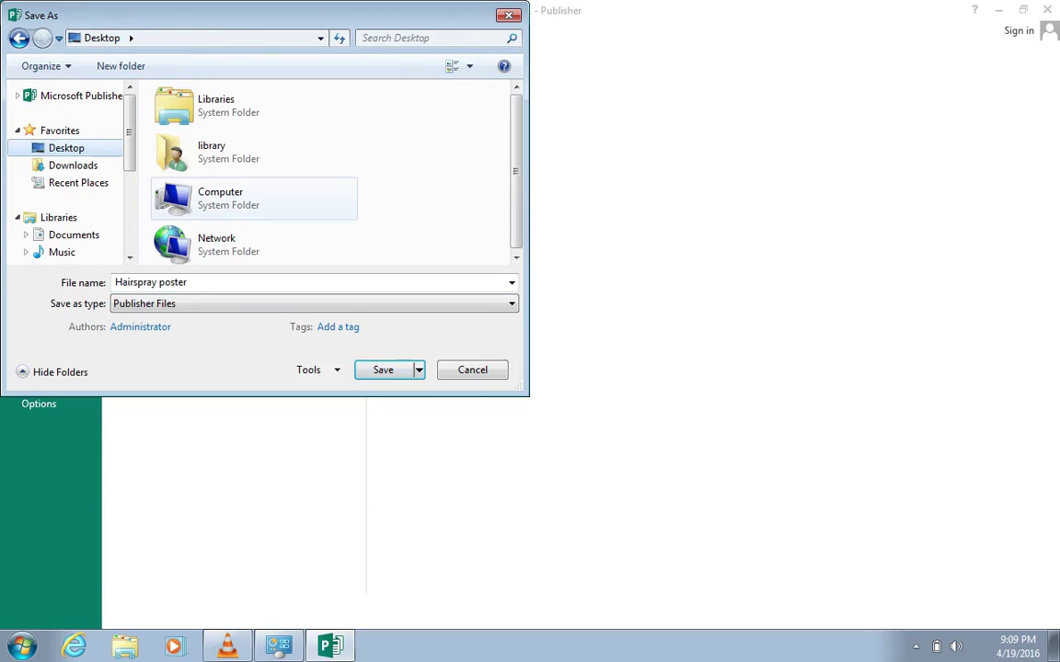
pyautogui.click(383, 369)
pyautogui.press('Return')
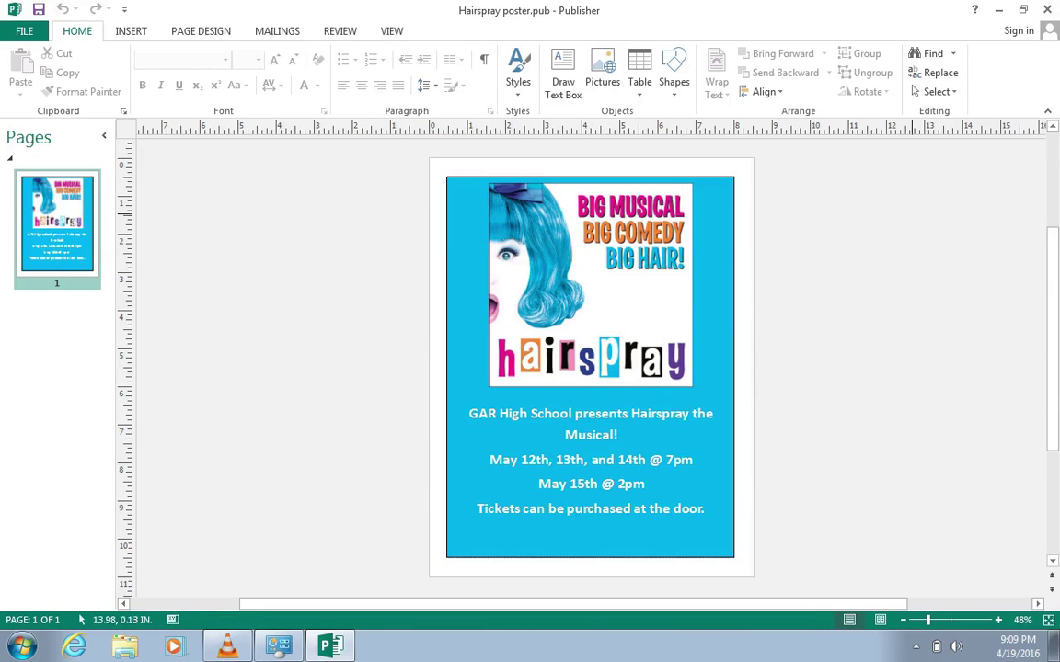
pyautogui.click(1046, 9)
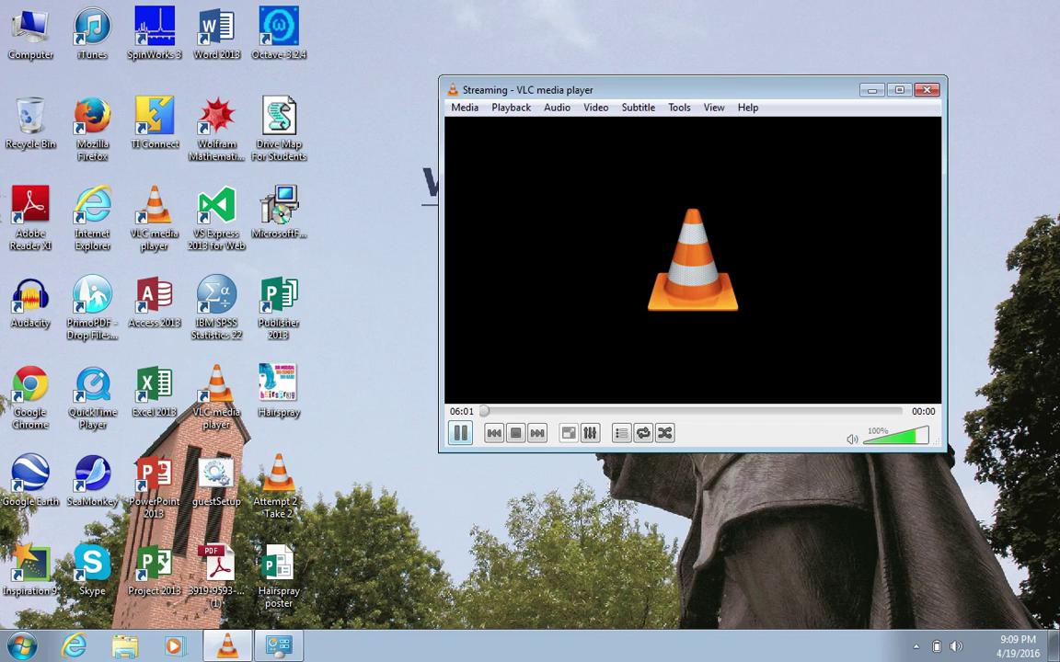